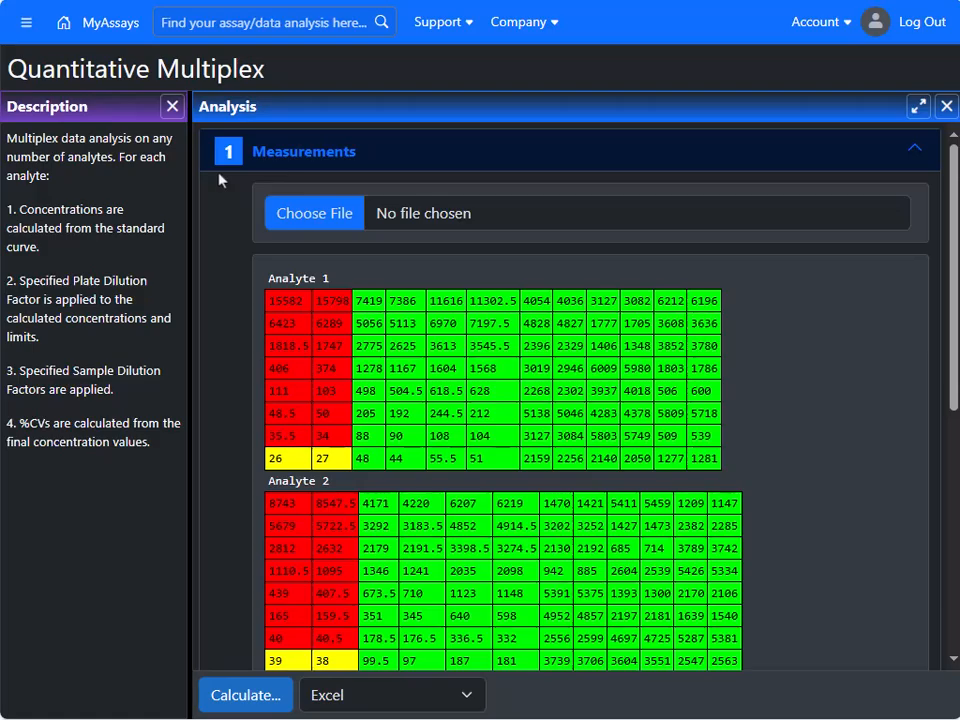
- Hide the description pane, collapse Measurements and expand Microplate Layout
left_click(171, 107)
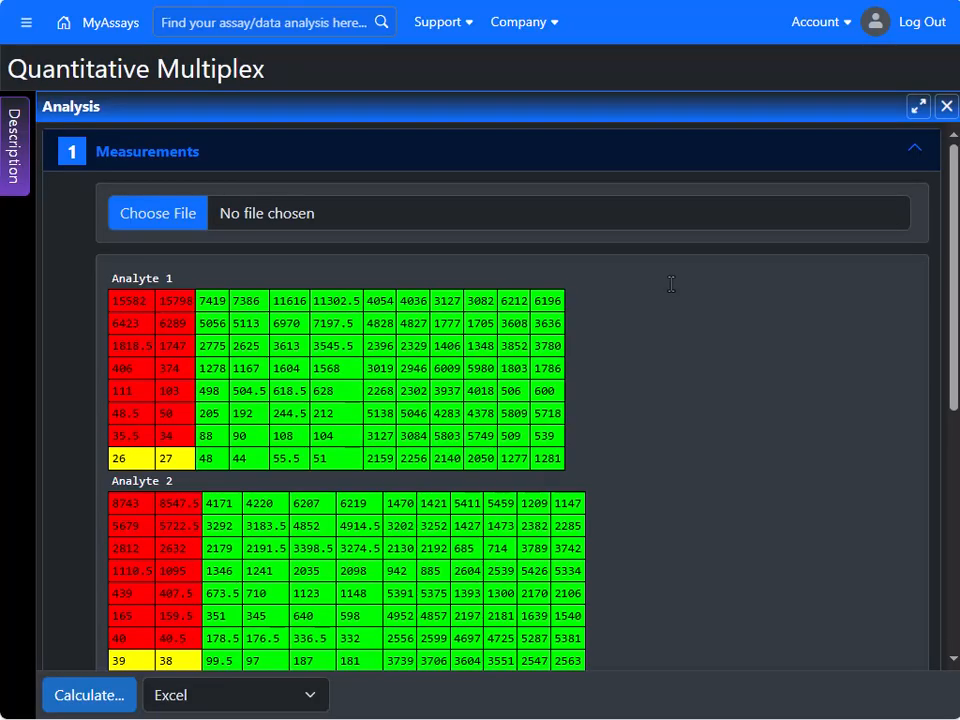
left_click(634, 148)
left_click(632, 191)
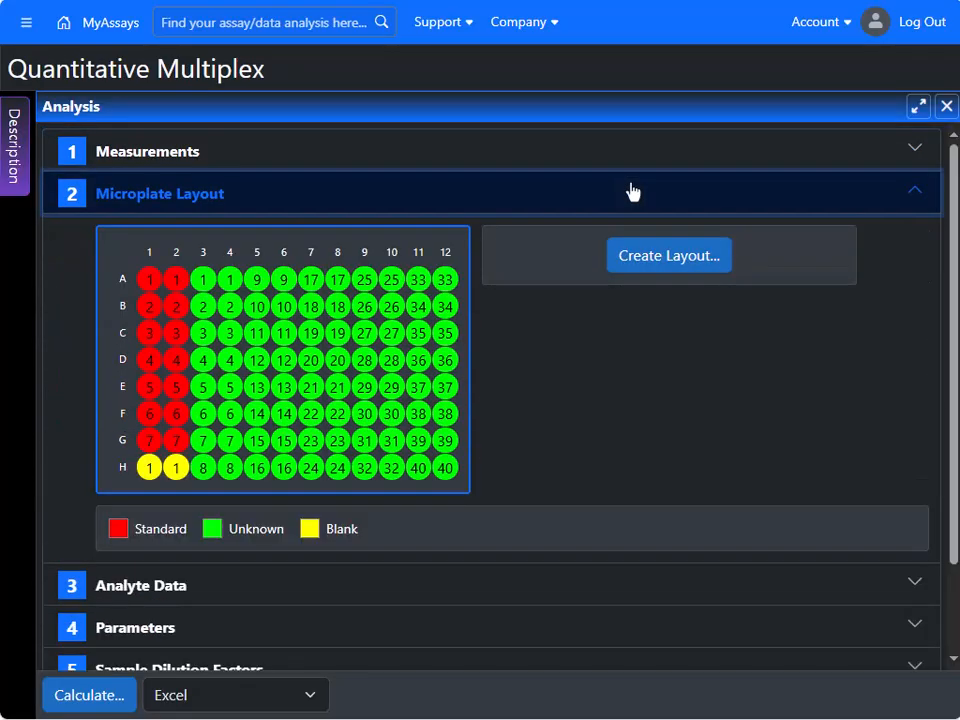
scroll(620, 352, "down", 2)
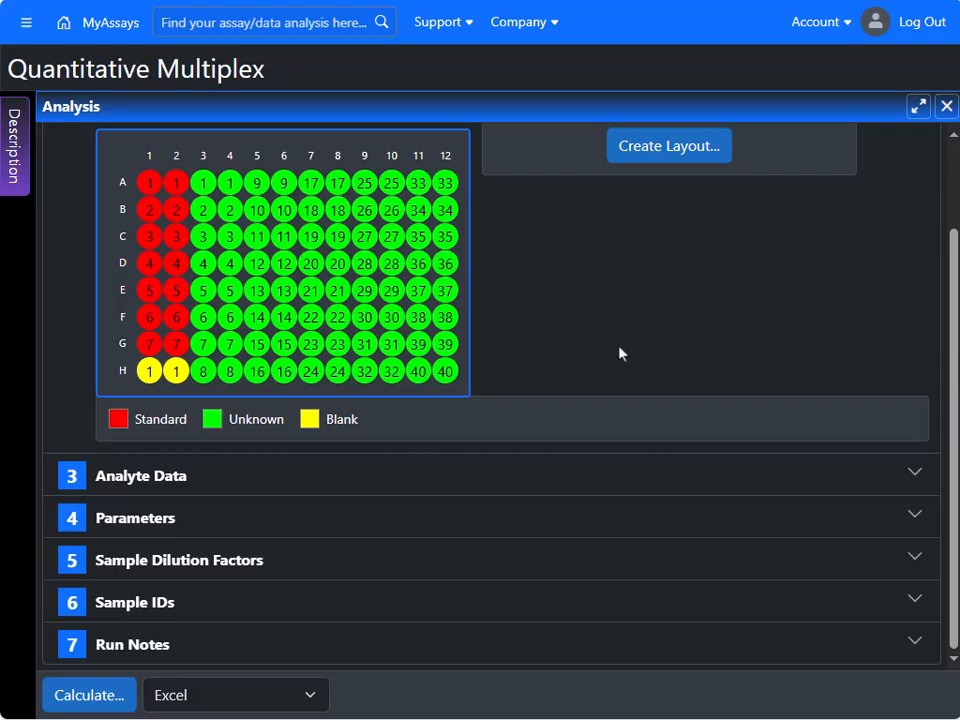
scroll(619, 352, "up", 2)
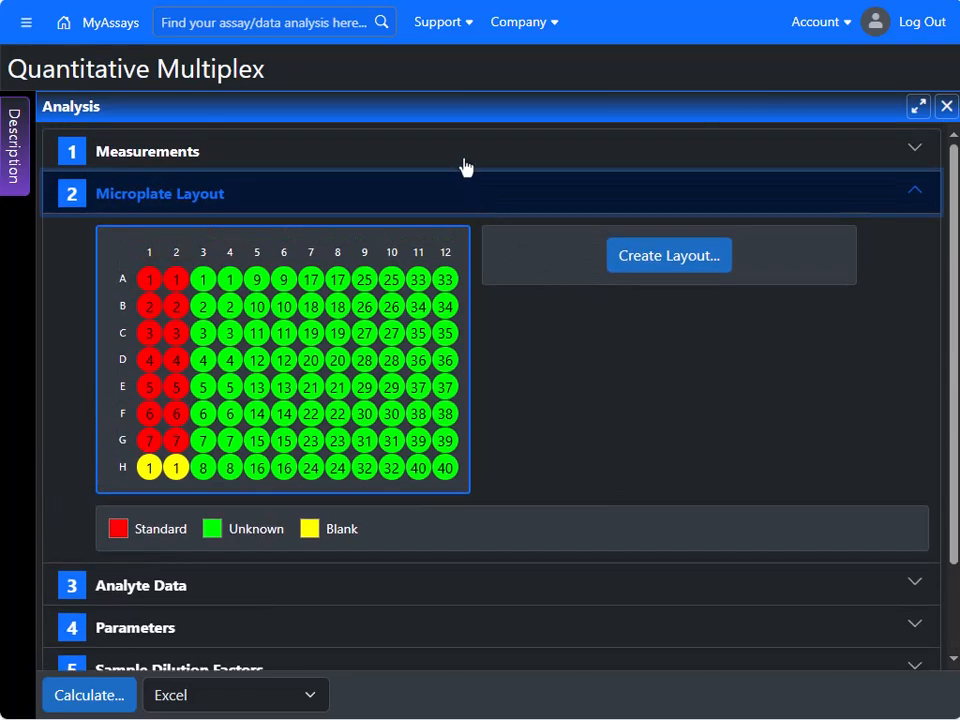
- Reopen Measurements and switch the measurement table to editable plain text
left_click(465, 159)
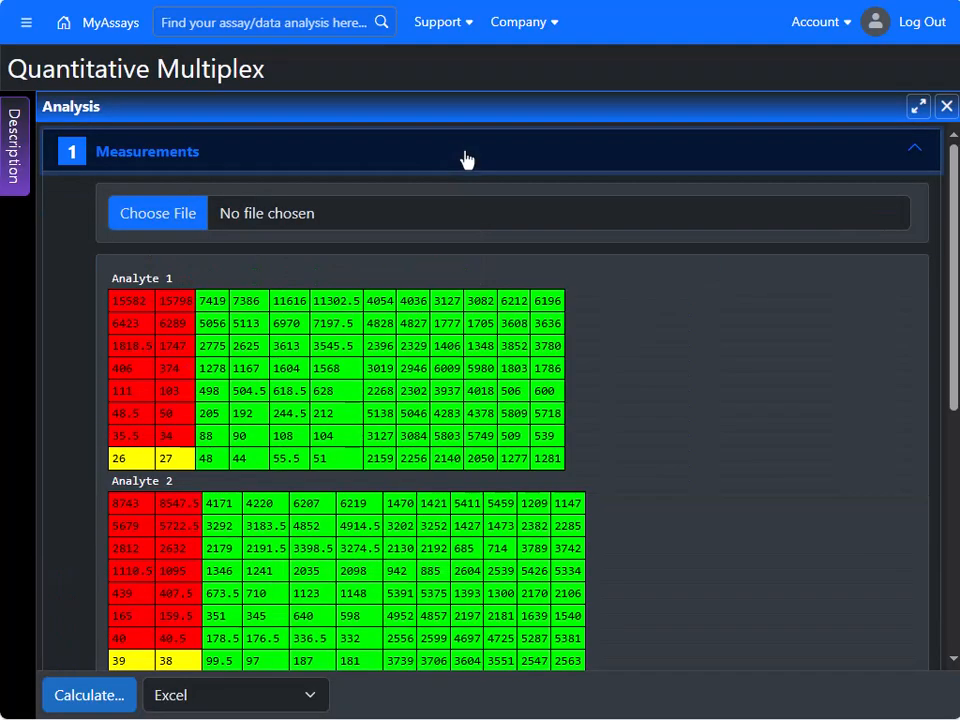
scroll(675, 373, "down", 4)
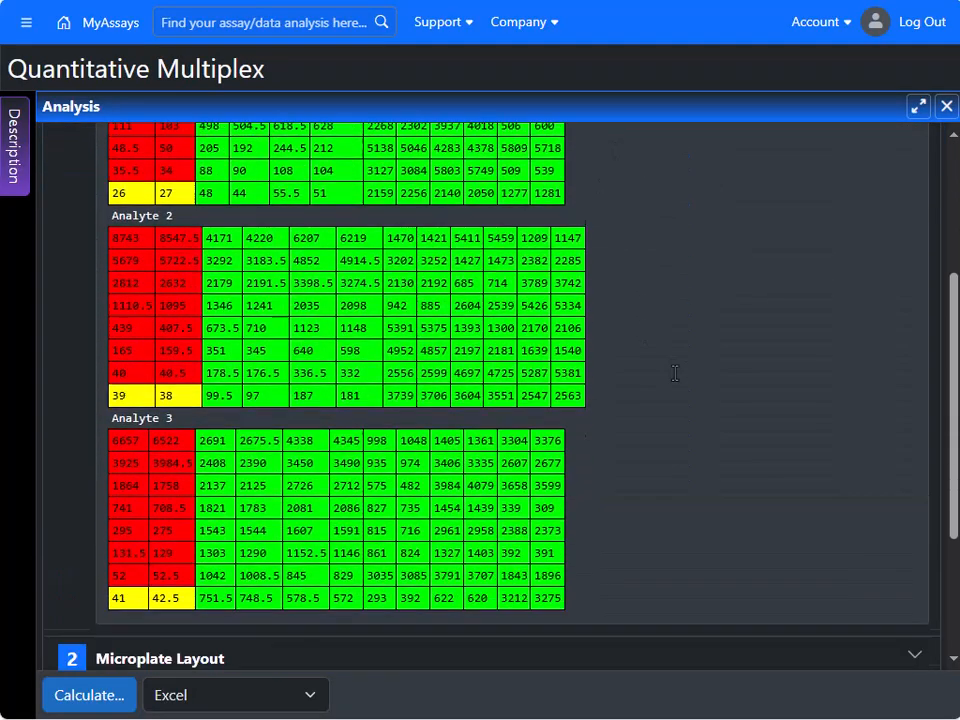
scroll(675, 373, "up", 2)
scroll(675, 373, "up", 2)
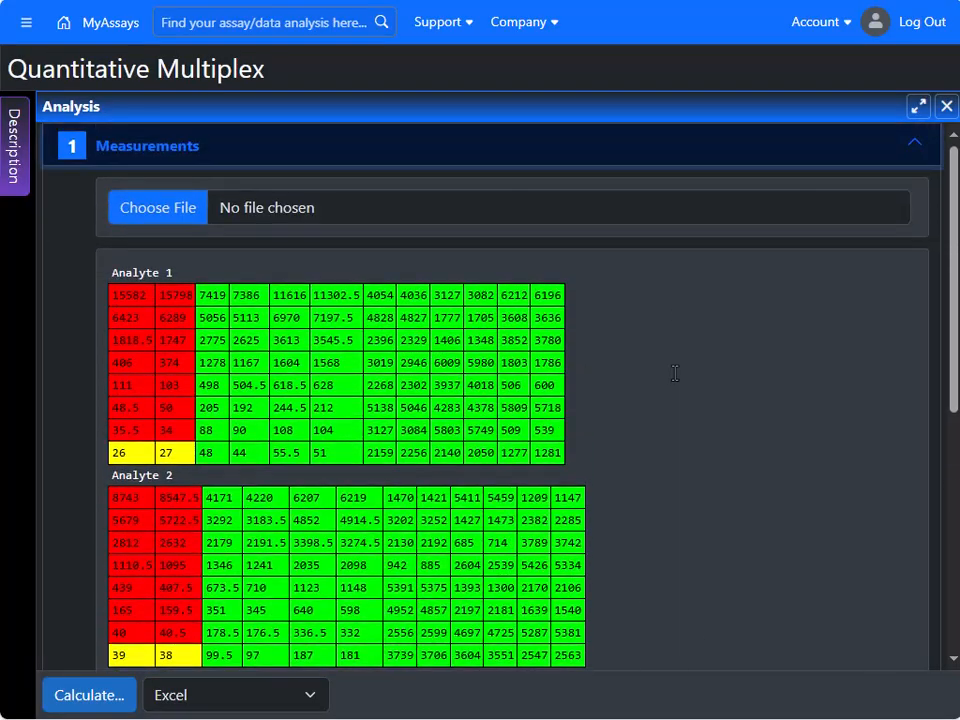
left_click(389, 428)
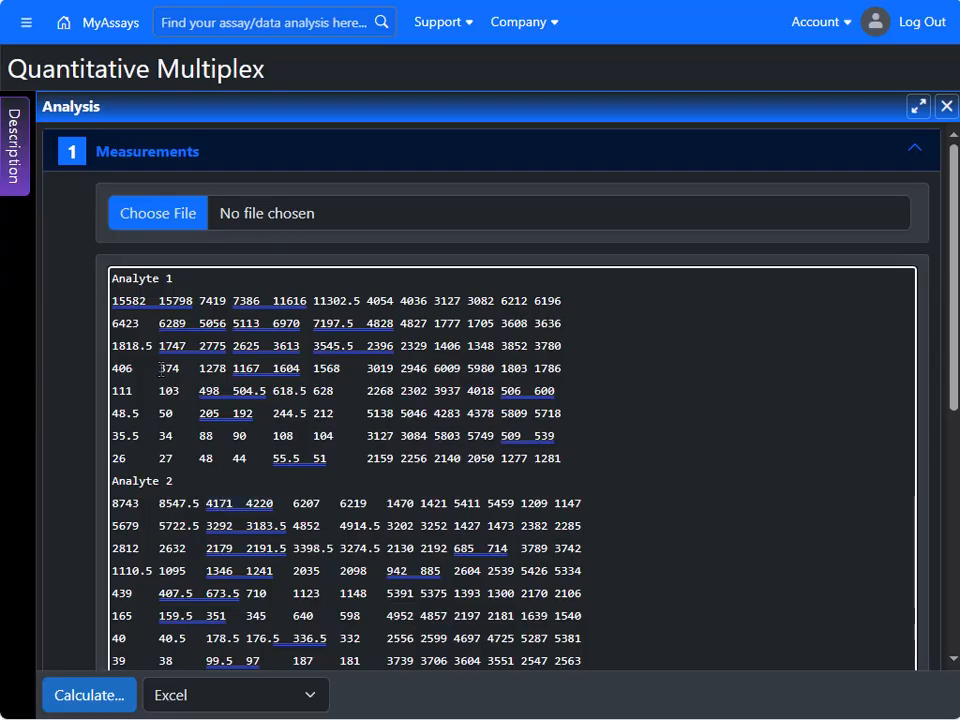
- Import xPONENT format raw data rp1.csv from the 1_Quantitative folder and review Analytes 1–15
left_click(181, 218)
double_click(401, 62)
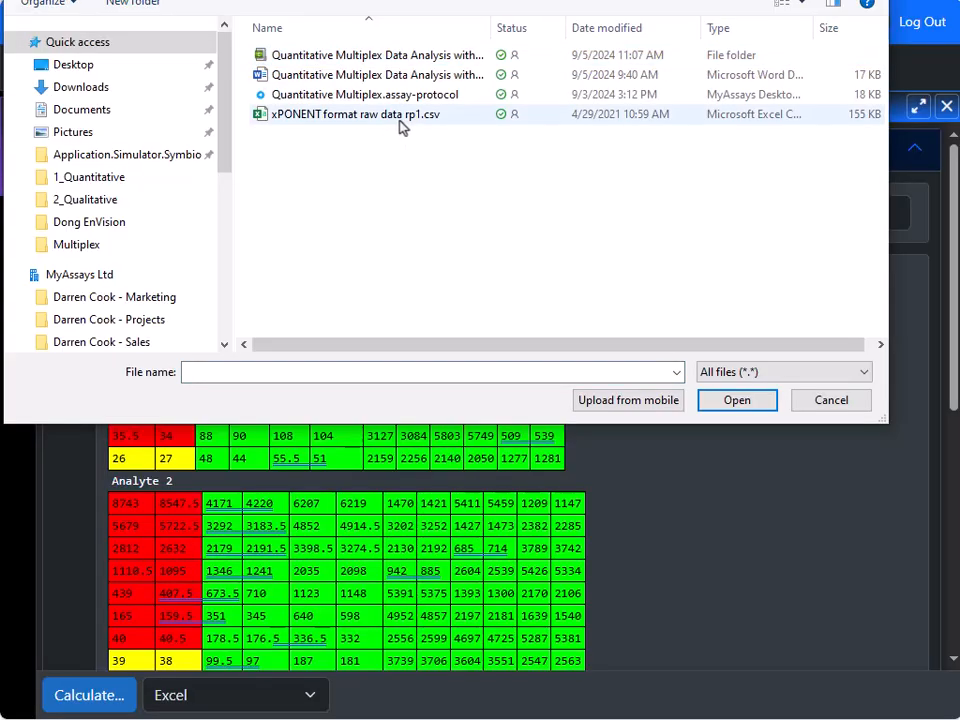
left_click(399, 119)
left_click(737, 400)
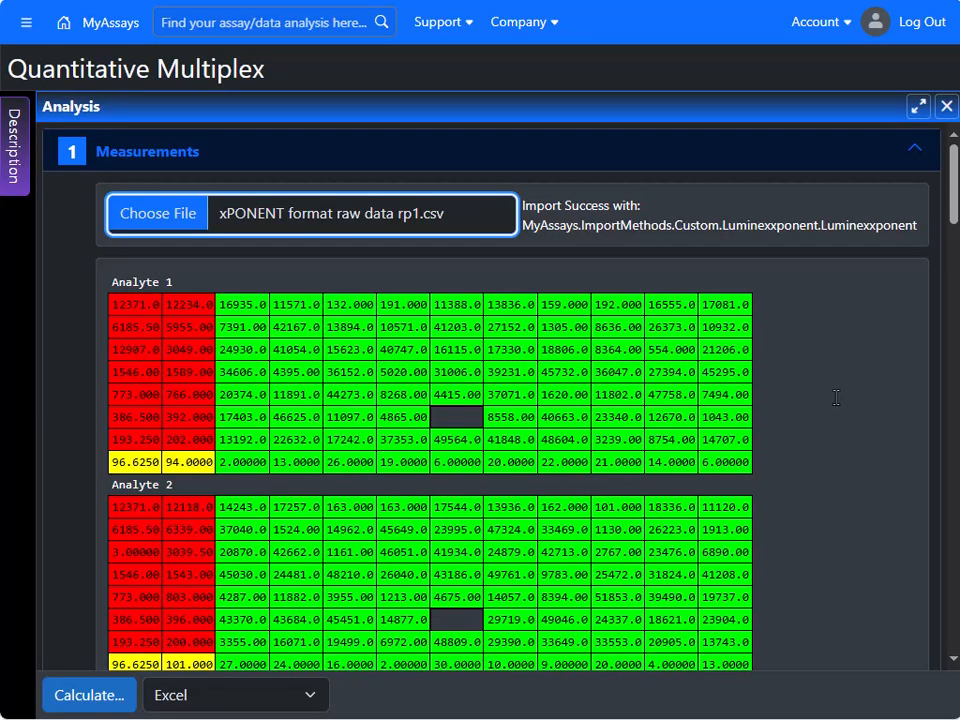
scroll(836, 397, "down", 10)
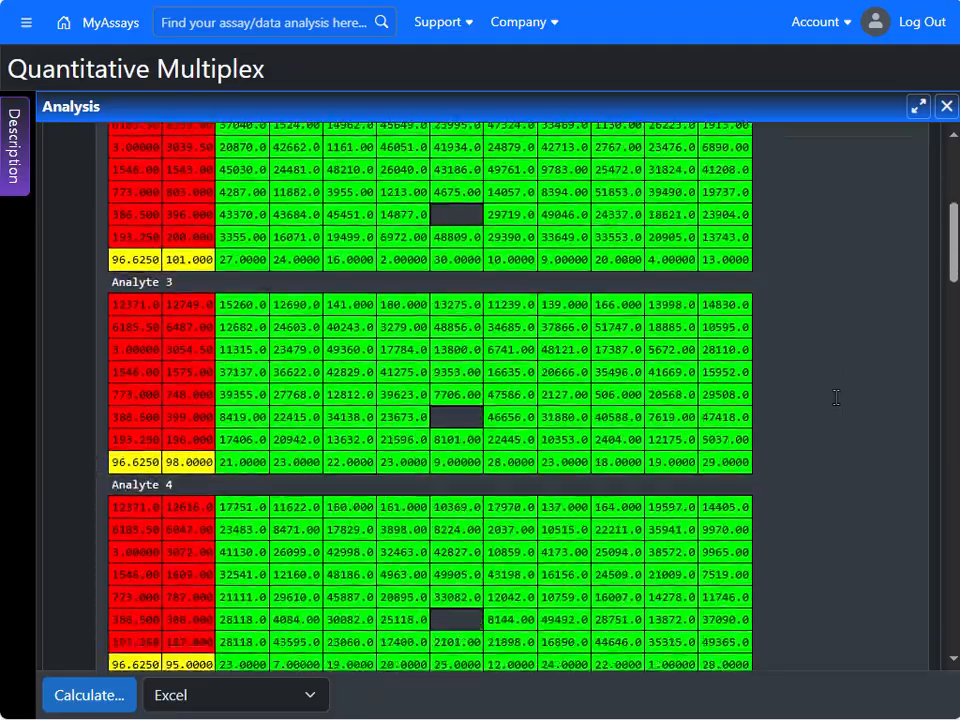
scroll(836, 397, "down", 7)
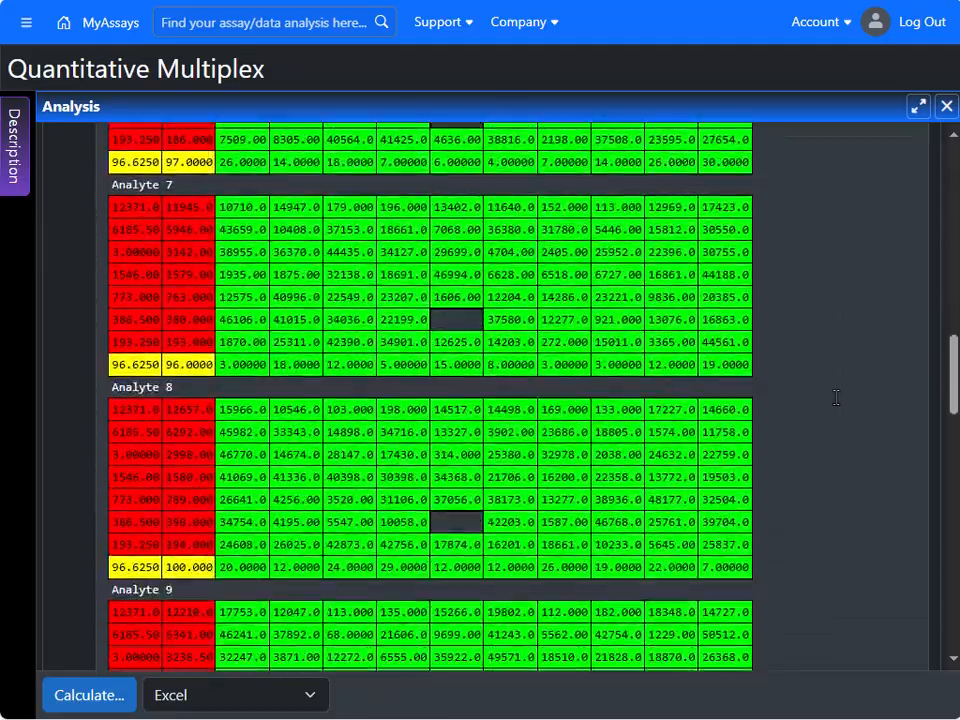
scroll(836, 397, "down", 5)
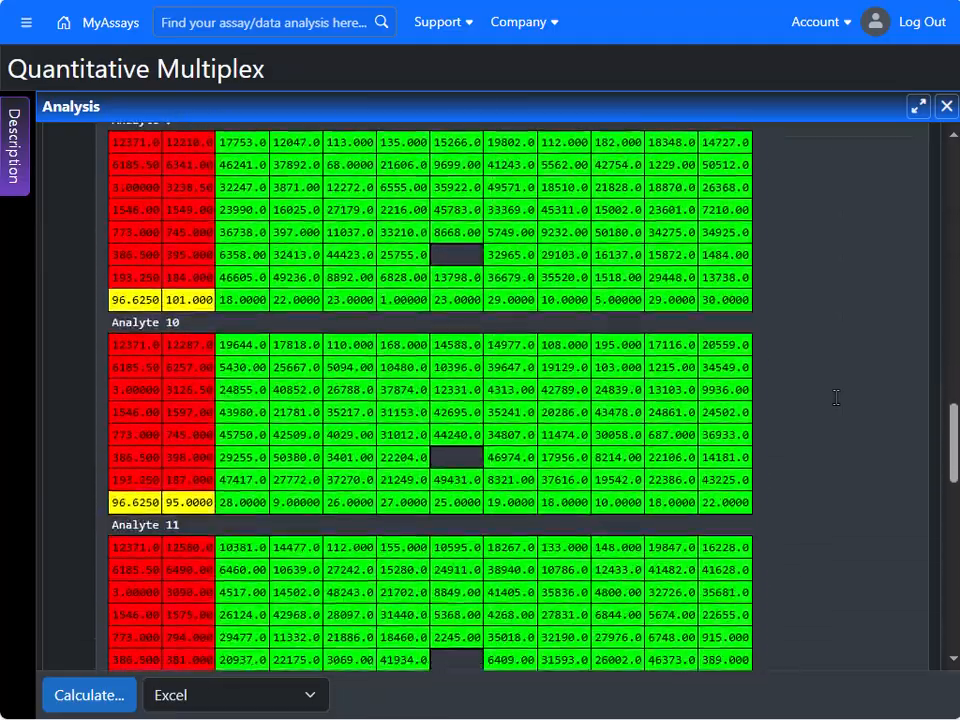
scroll(836, 397, "down", 7)
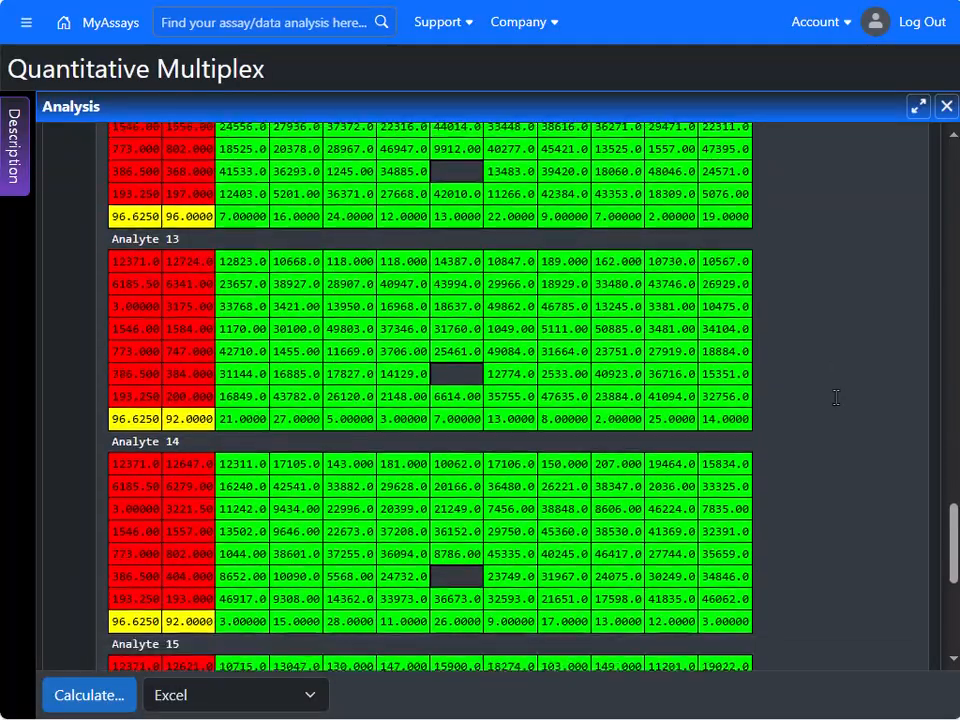
scroll(836, 397, "up", 2)
scroll(836, 397, "down", 4)
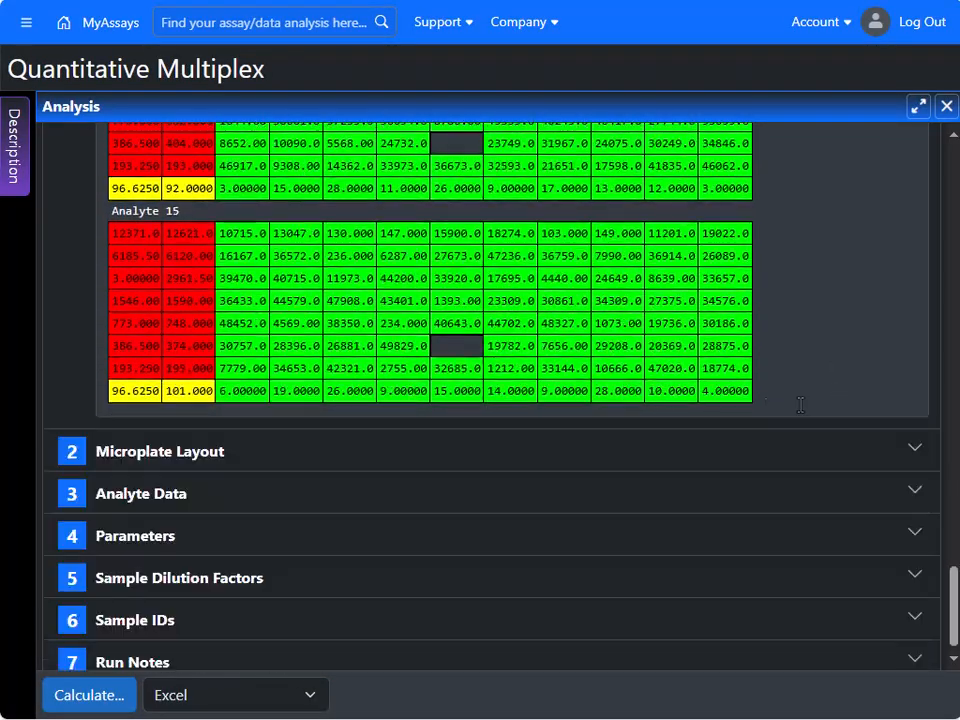
- Inspect the plate layout in its editor without changes, then expand Analyte Data
left_click(569, 455)
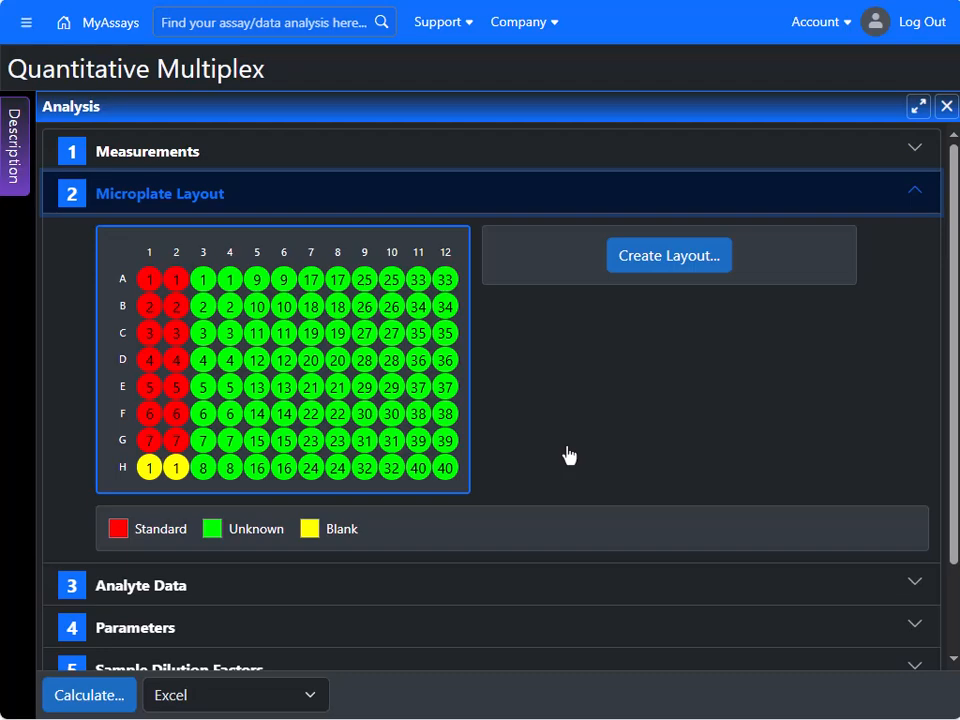
left_click(679, 256)
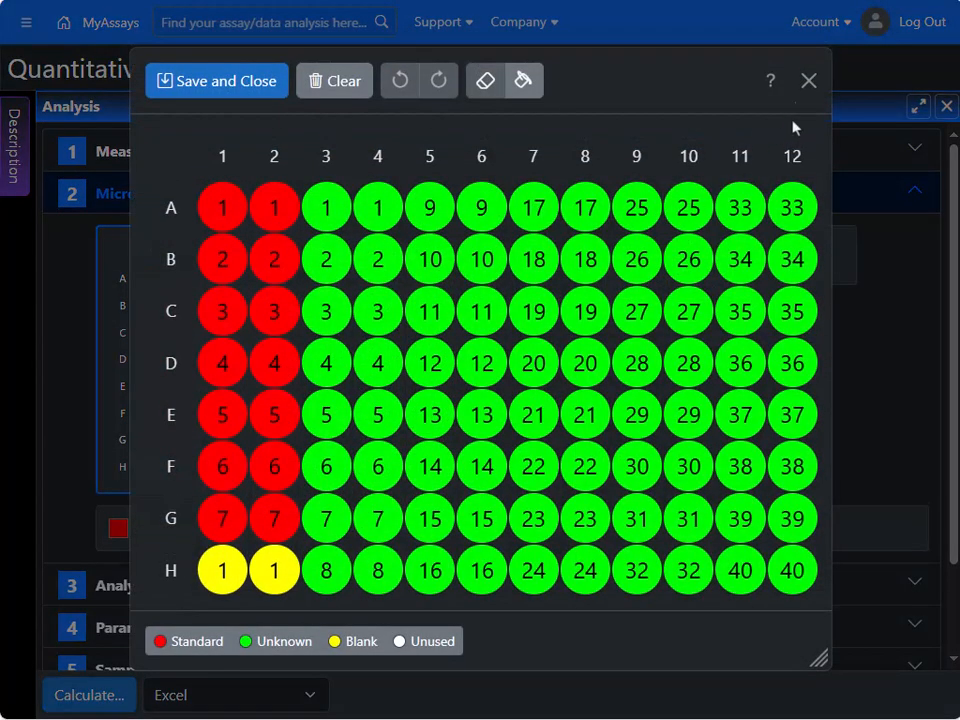
left_click(806, 82)
left_click(460, 598)
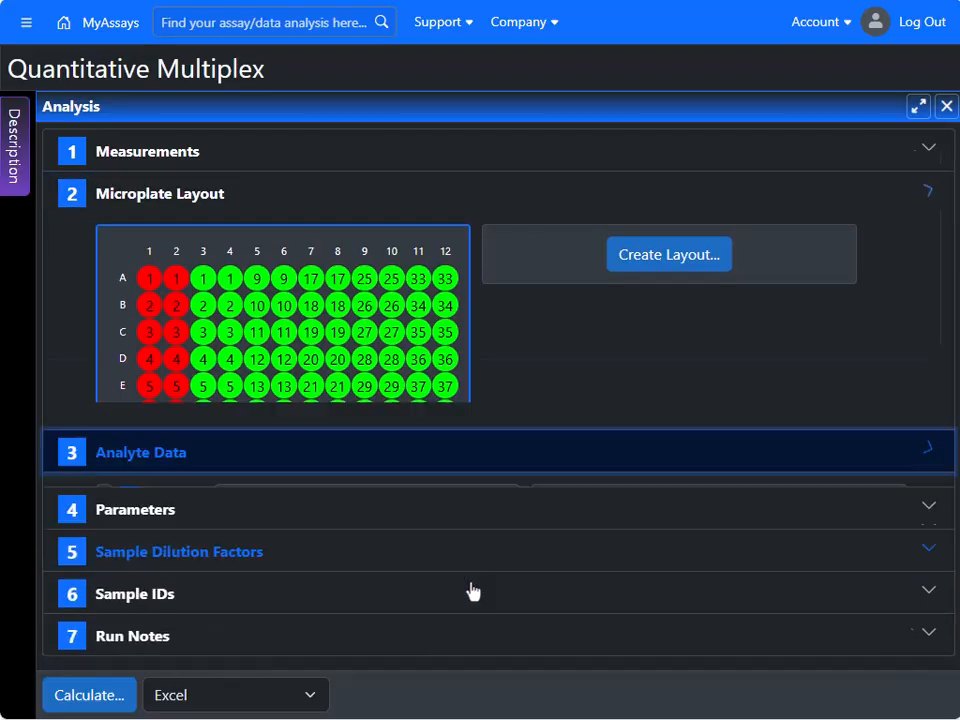
scroll(577, 515, "down", 2)
scroll(577, 515, "up", 1)
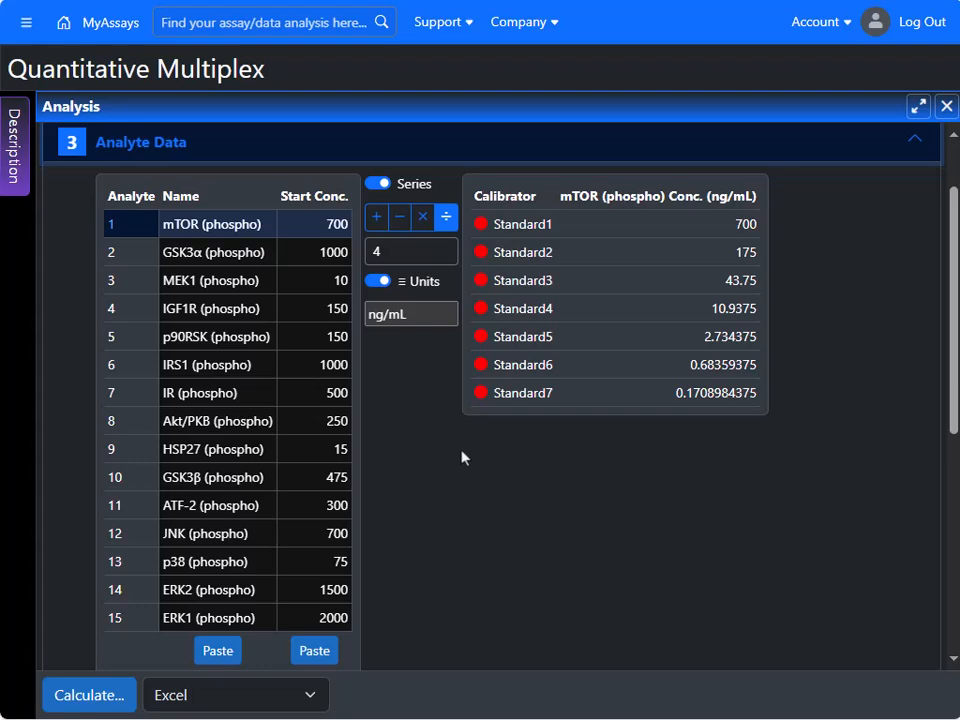
scroll(474, 482, "down", 4)
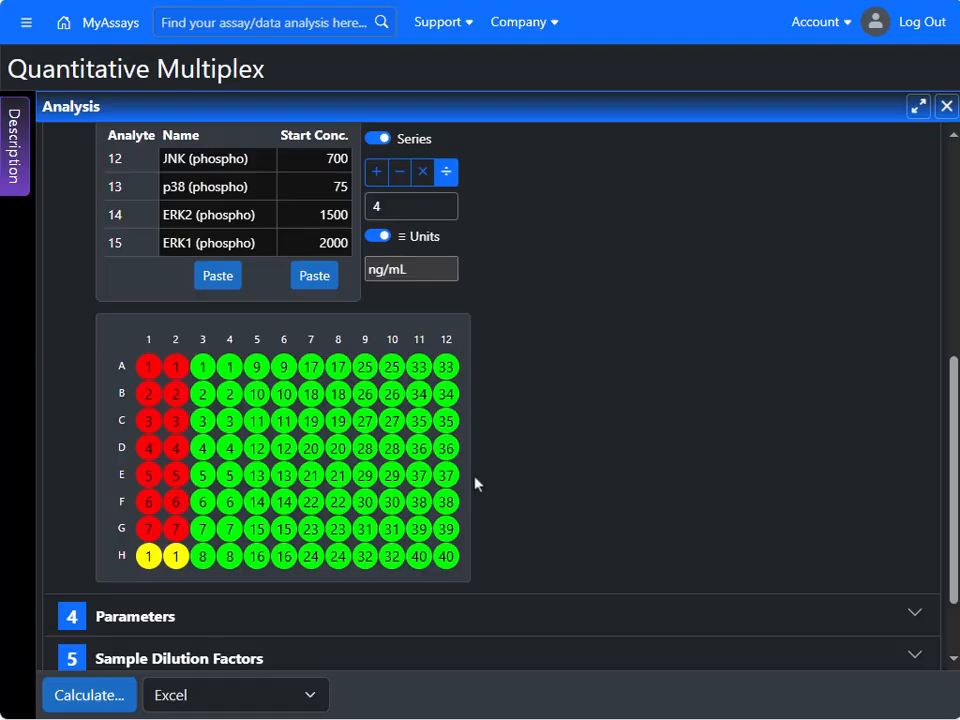
scroll(474, 483, "down", 1)
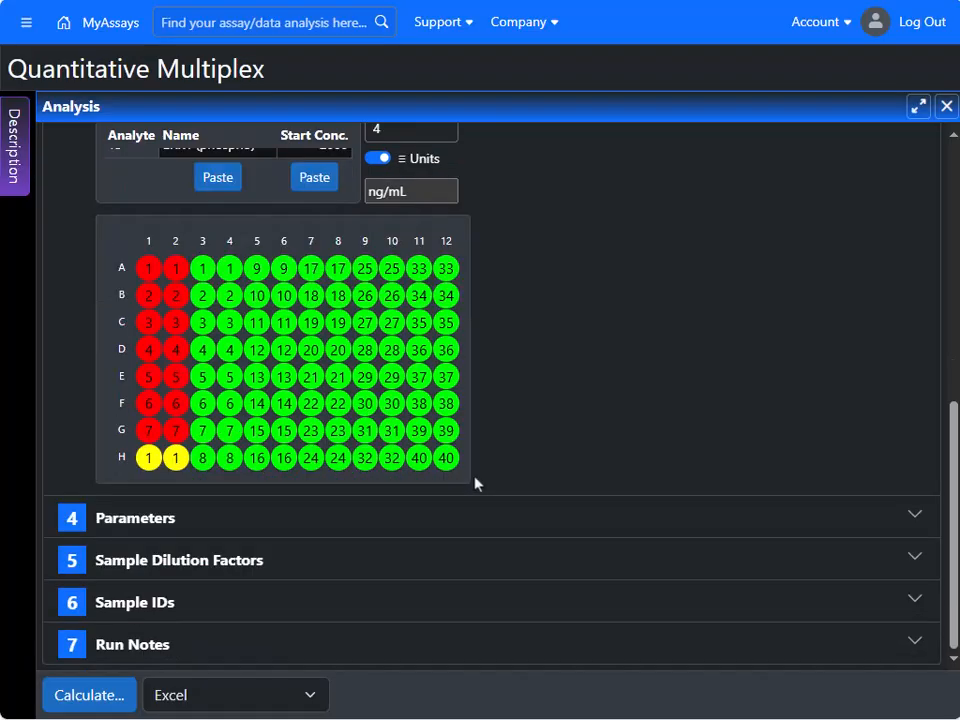
- Check the Plate Dilution Factor of 1, then show the Sample Dilution Factors
left_click(435, 527)
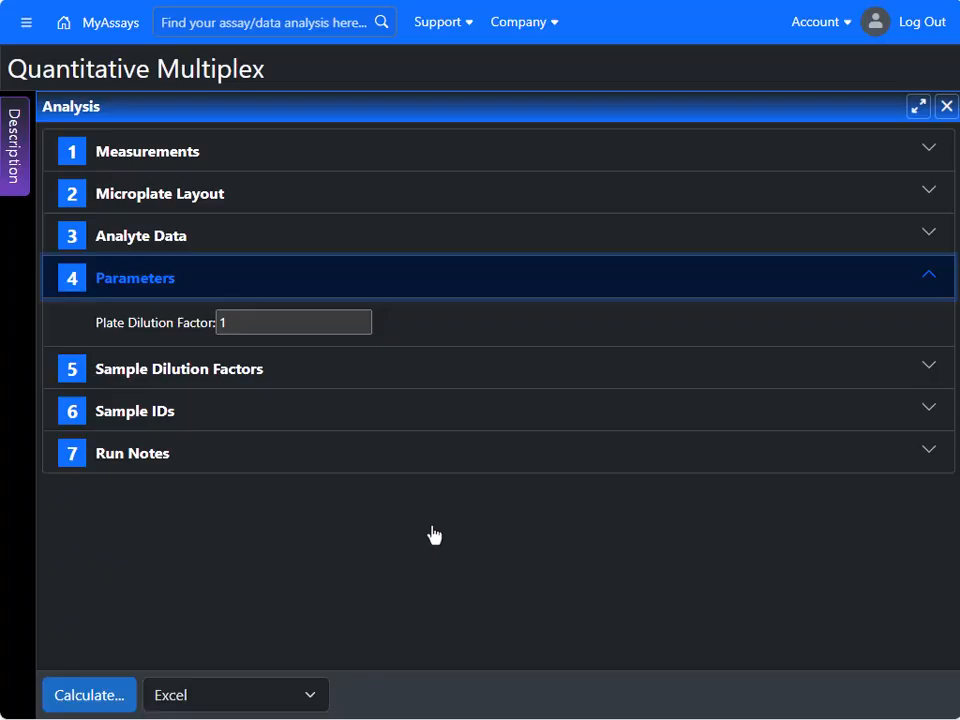
left_click(401, 381)
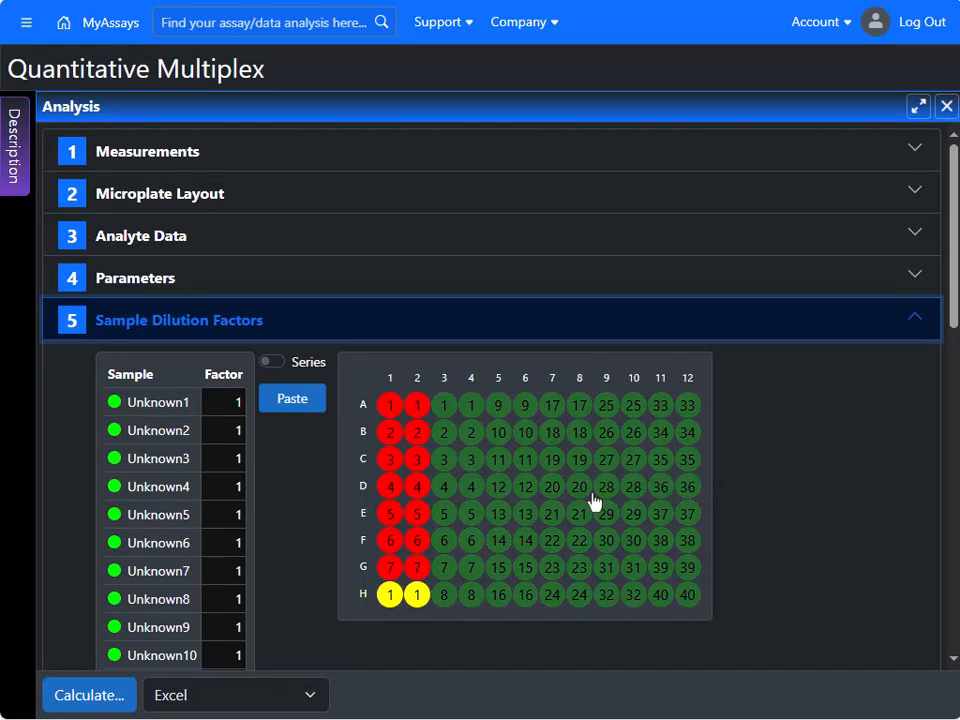
- Confirm Unknown5 and Unknown2 keep dilution factor 1, then expand Sample IDs
left_click(232, 513)
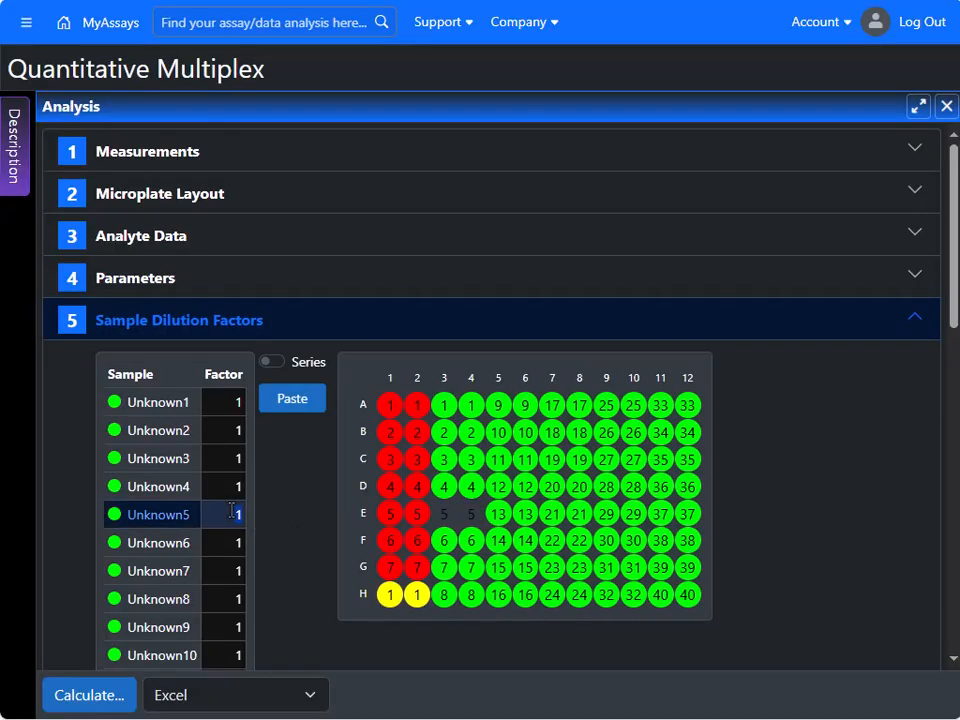
left_click(222, 431)
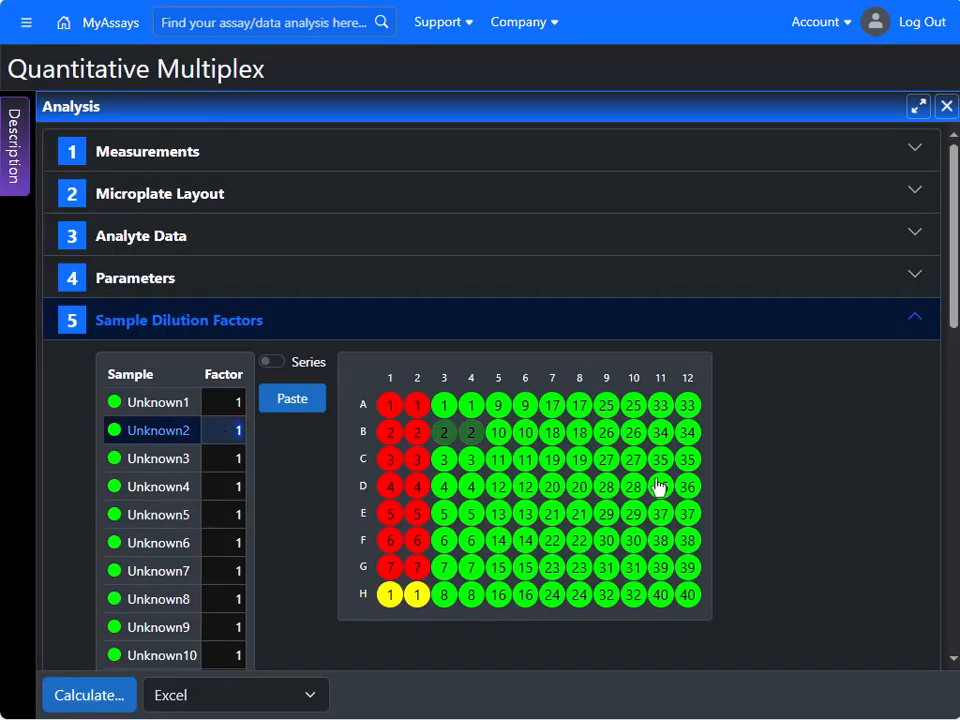
scroll(658, 486, "down", 10)
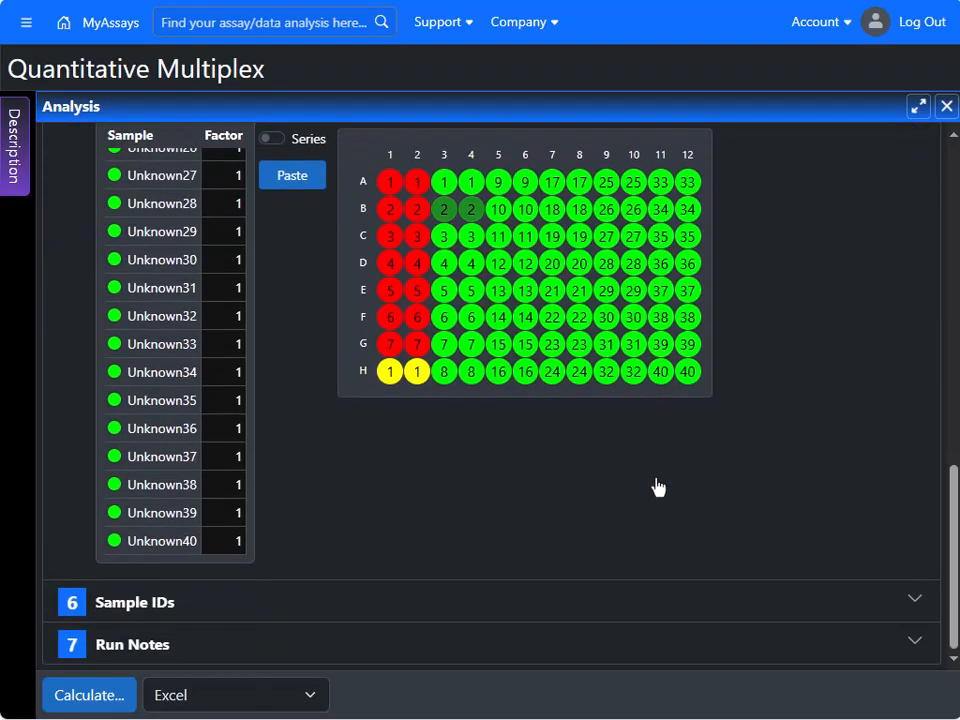
left_click(440, 612)
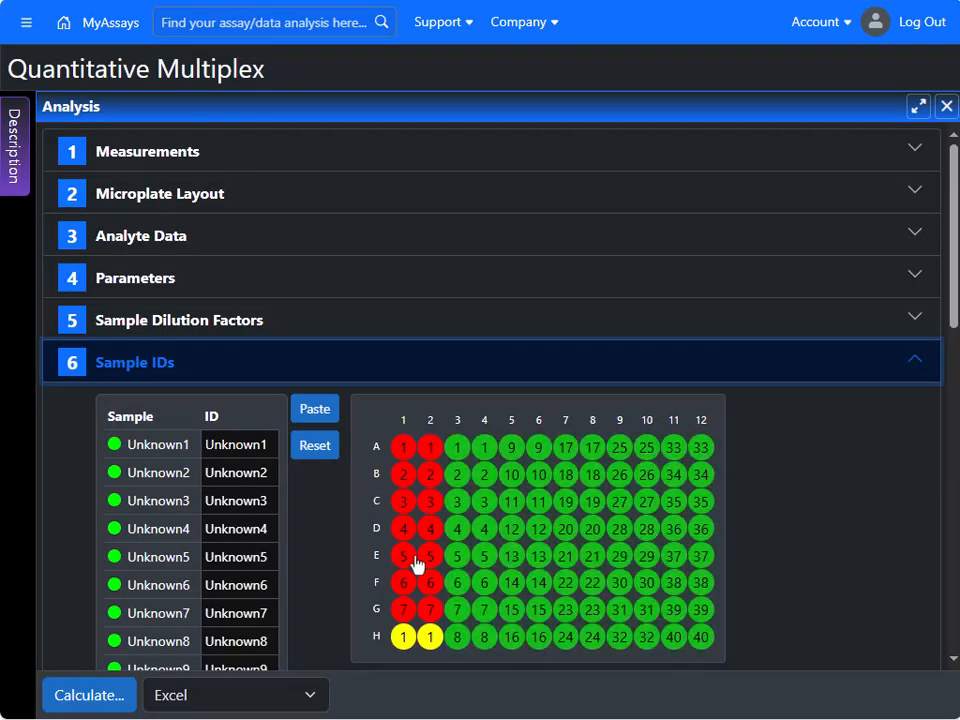
- Highlight sample Unknown6's wells F3/F4, then expand the Run Notes section
left_click(235, 498)
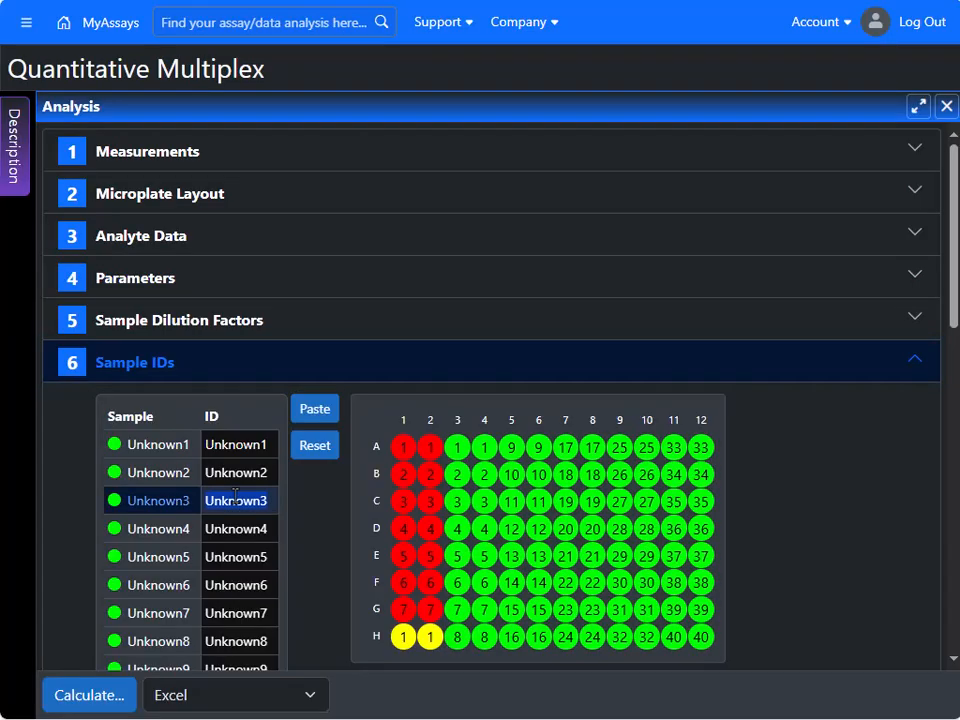
left_click(234, 588)
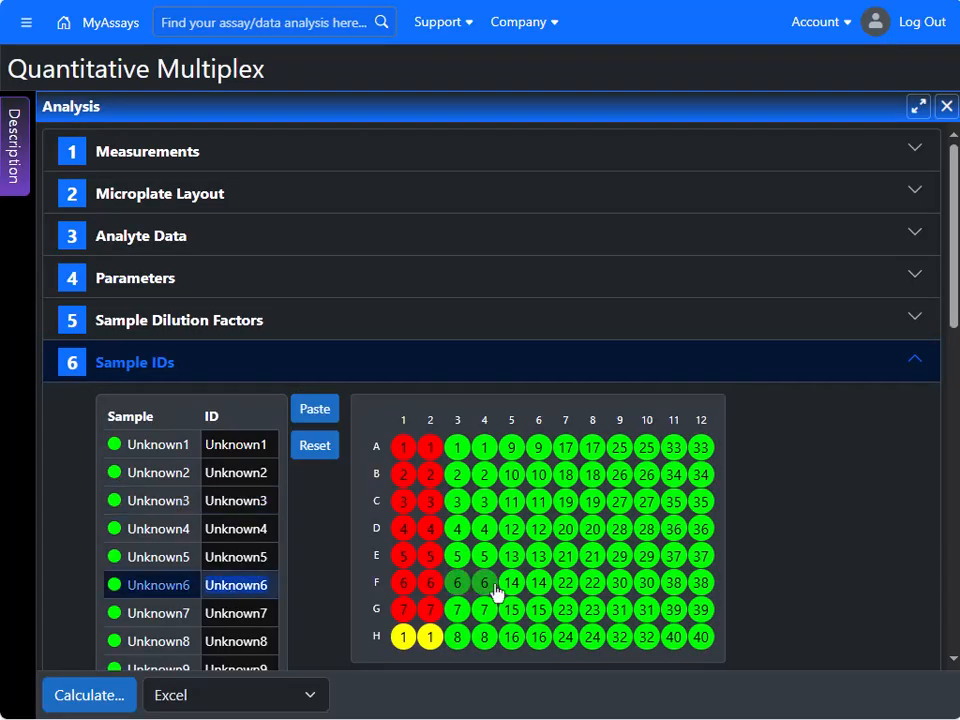
scroll(722, 512, "down", 5)
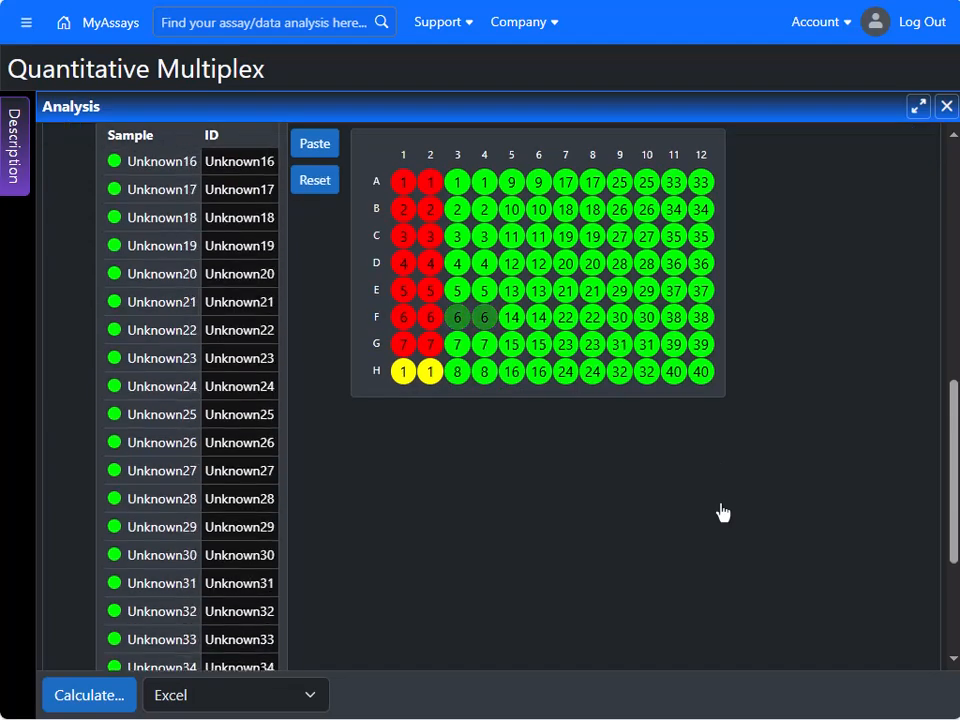
left_click(446, 654)
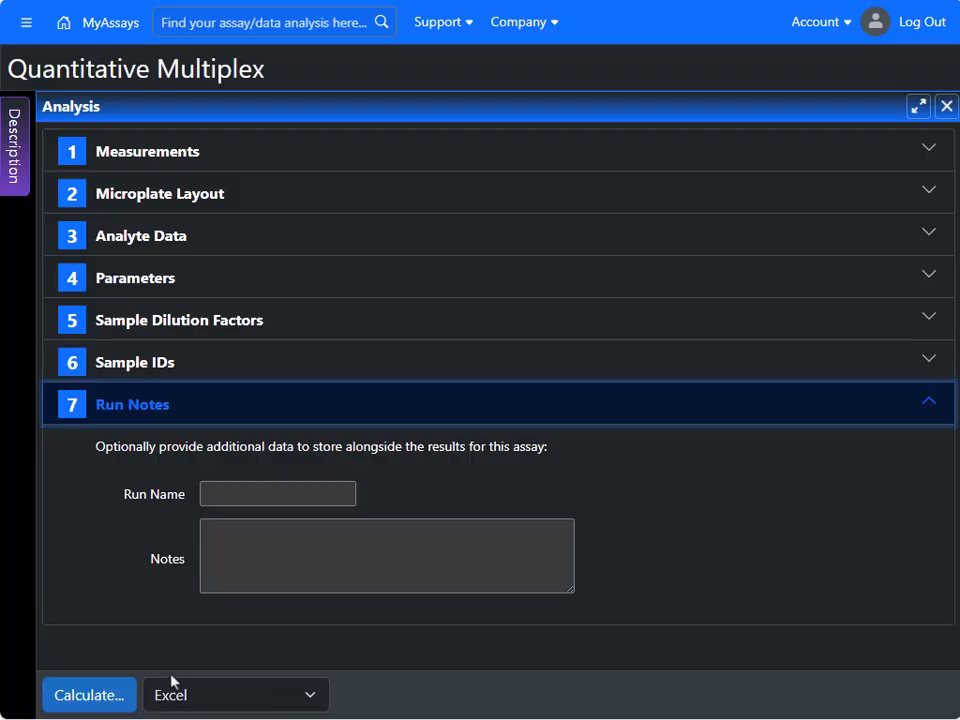
- Calculate the analysis and briefly toggle Unknown points on the HSP27 (phospho) curve
left_click(108, 700)
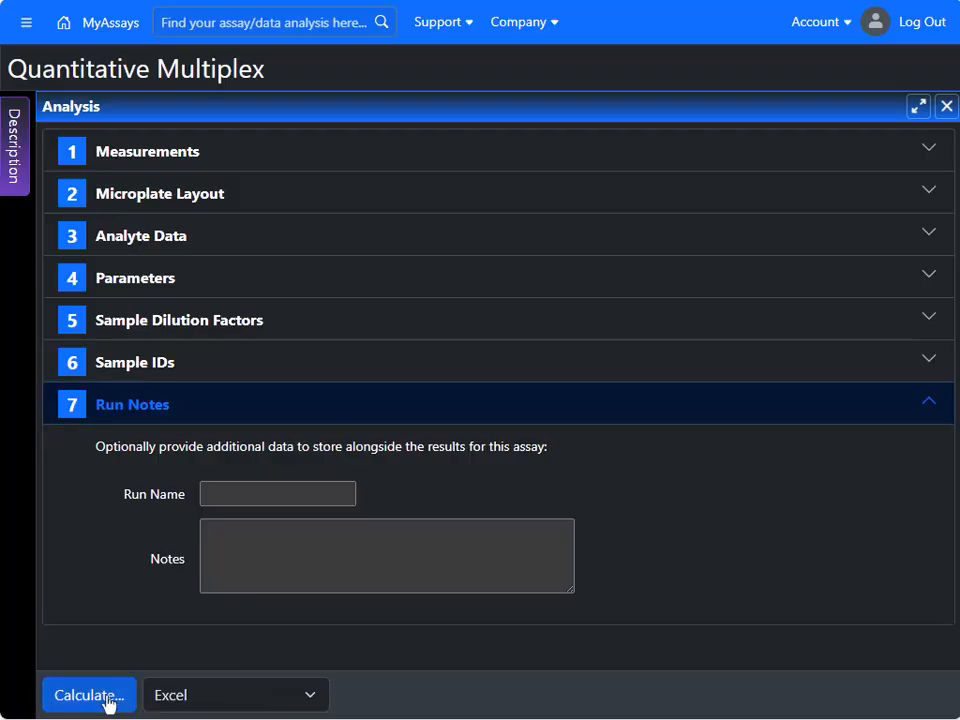
left_click(510, 405)
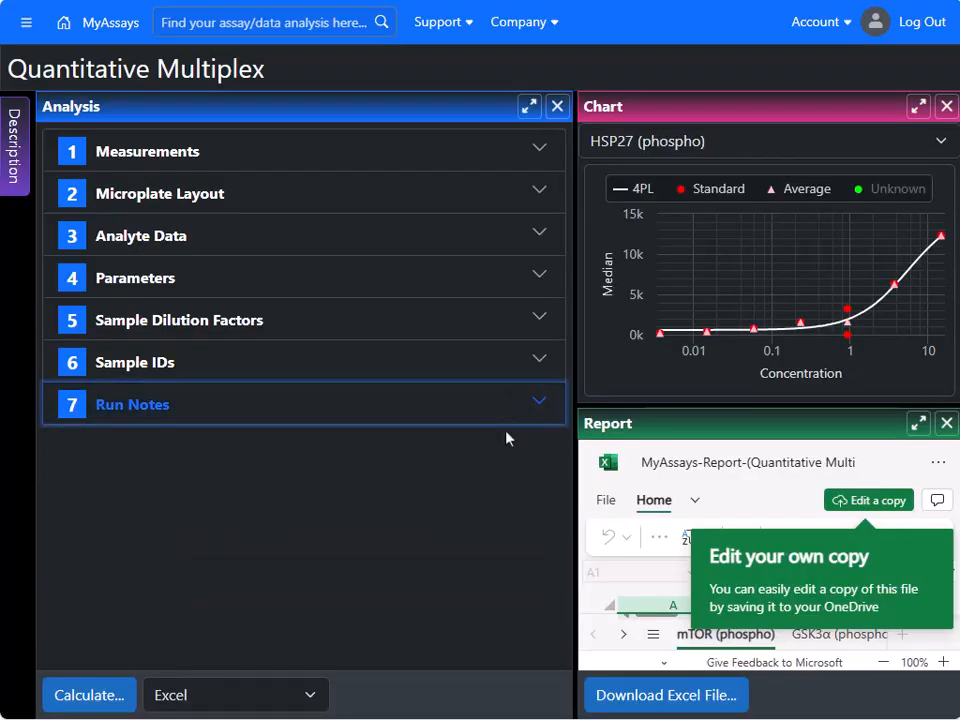
mouse_move(659, 285)
left_click(907, 196)
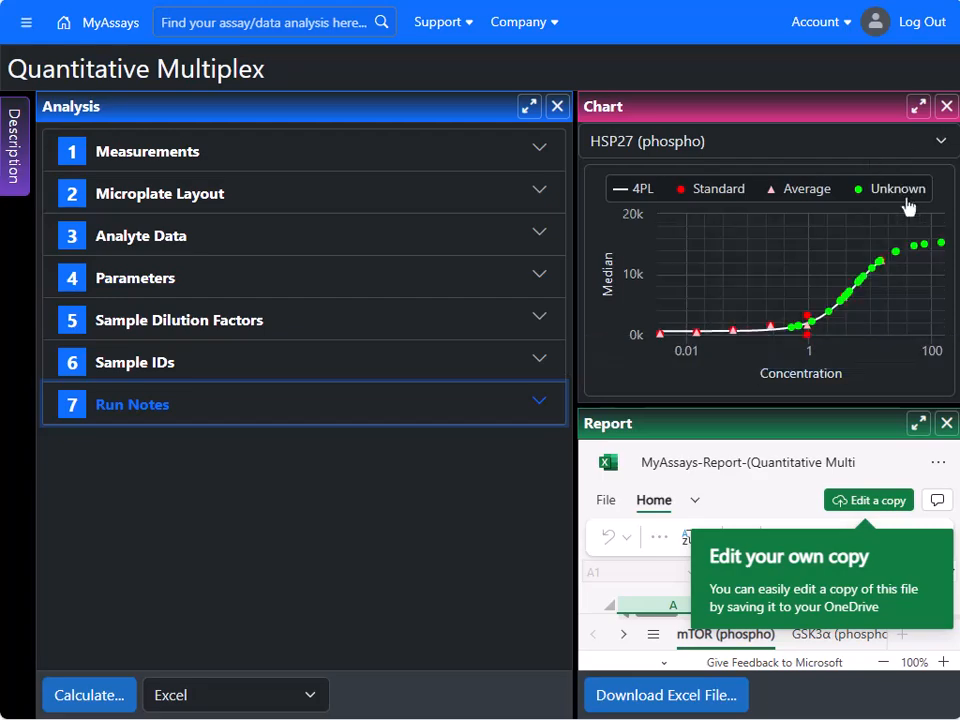
left_click(906, 192)
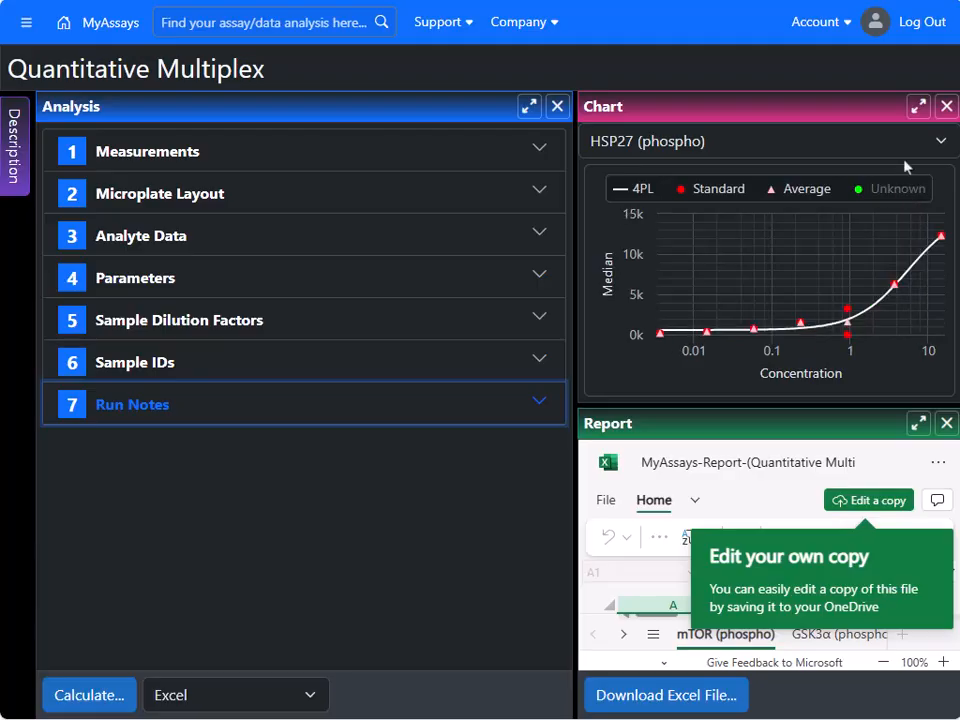
- Maximise the chart, switch it to ERK1 (phospho), and restore the three-panel layout
left_click(917, 106)
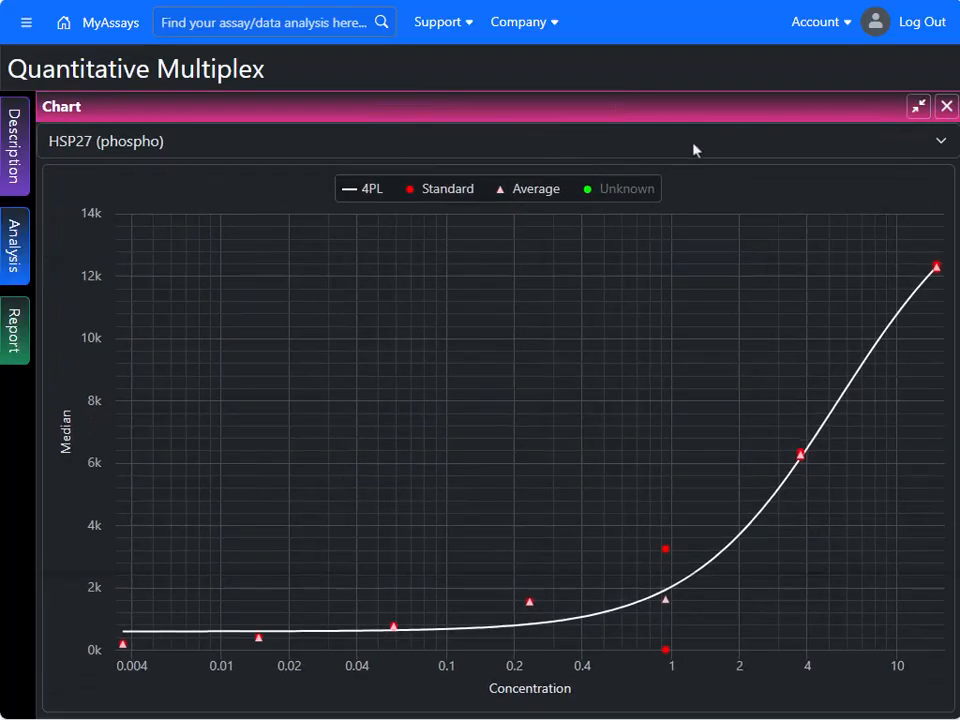
left_click(695, 148)
left_click(664, 343)
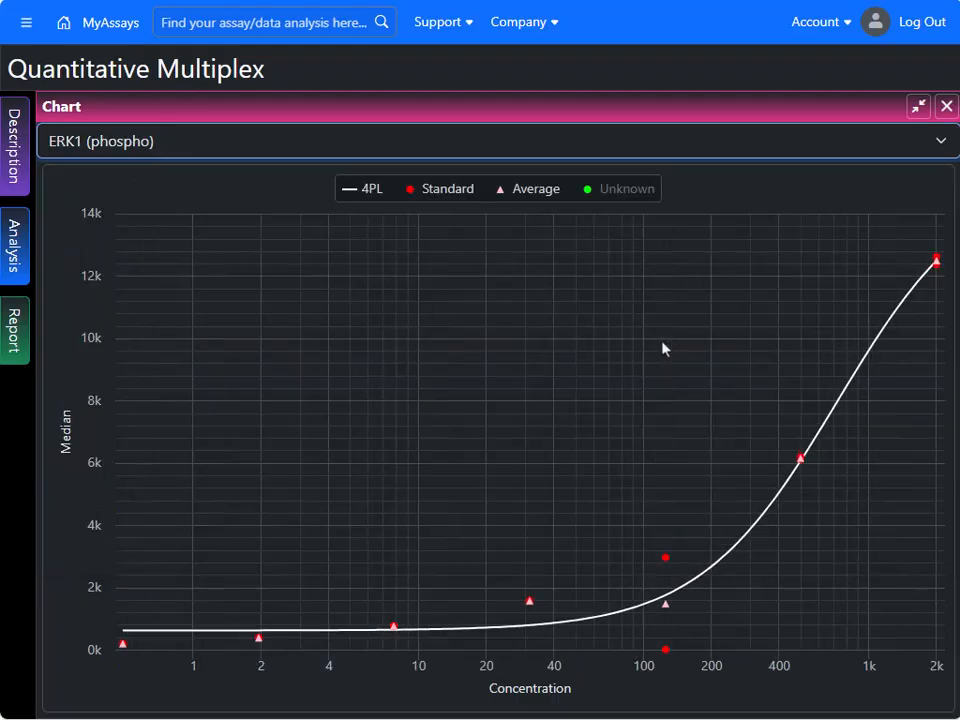
left_click(679, 144)
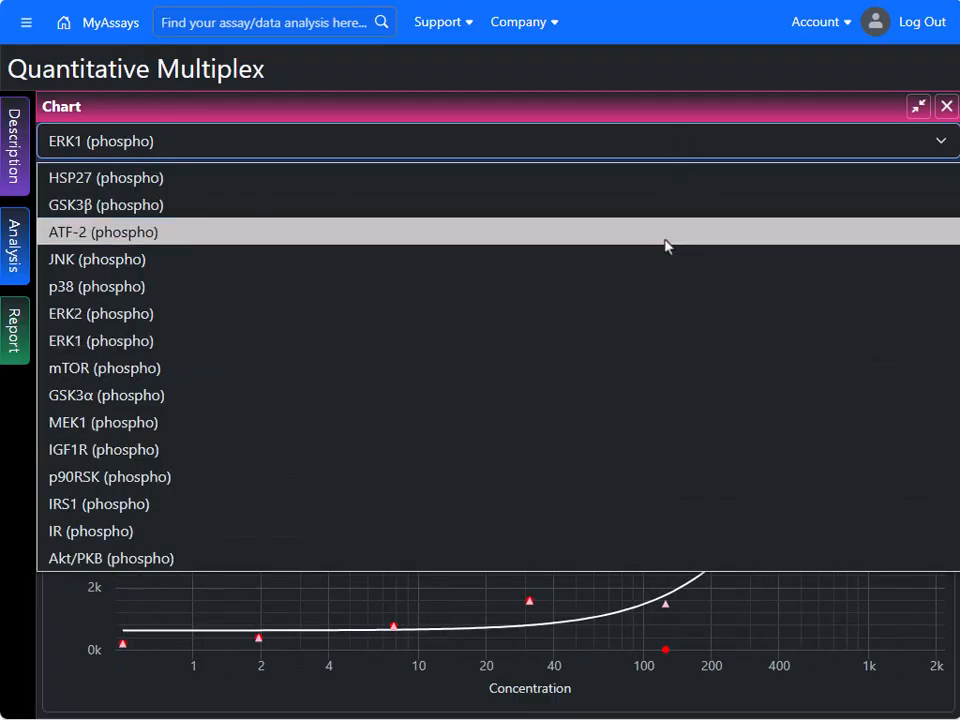
left_click(896, 140)
left_click(917, 106)
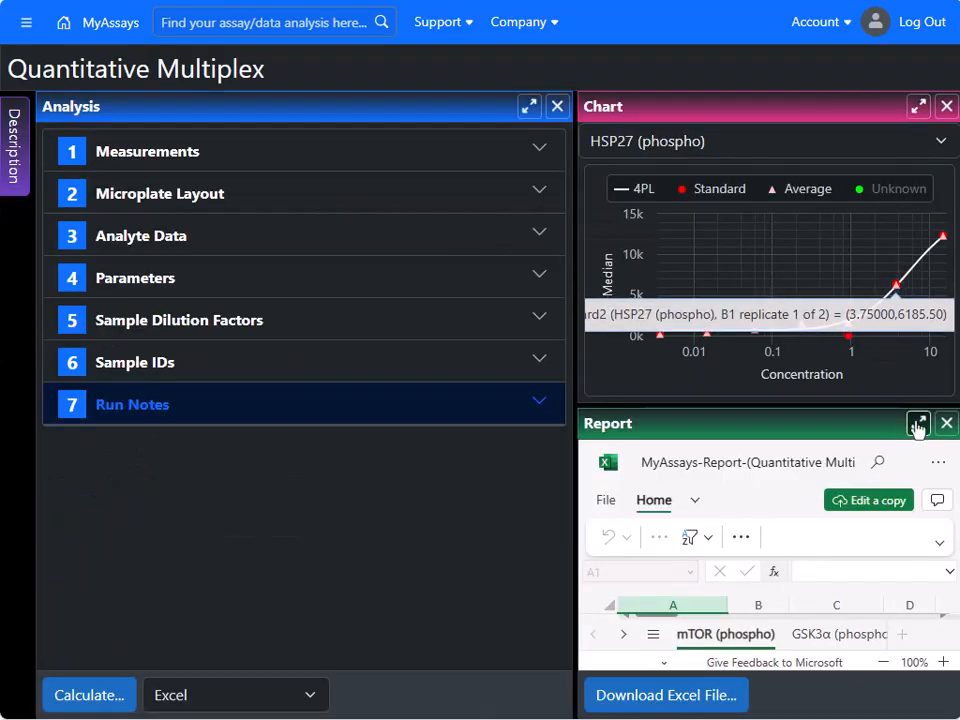
- Maximise the Excel report and scroll through its result tables
left_click(917, 423)
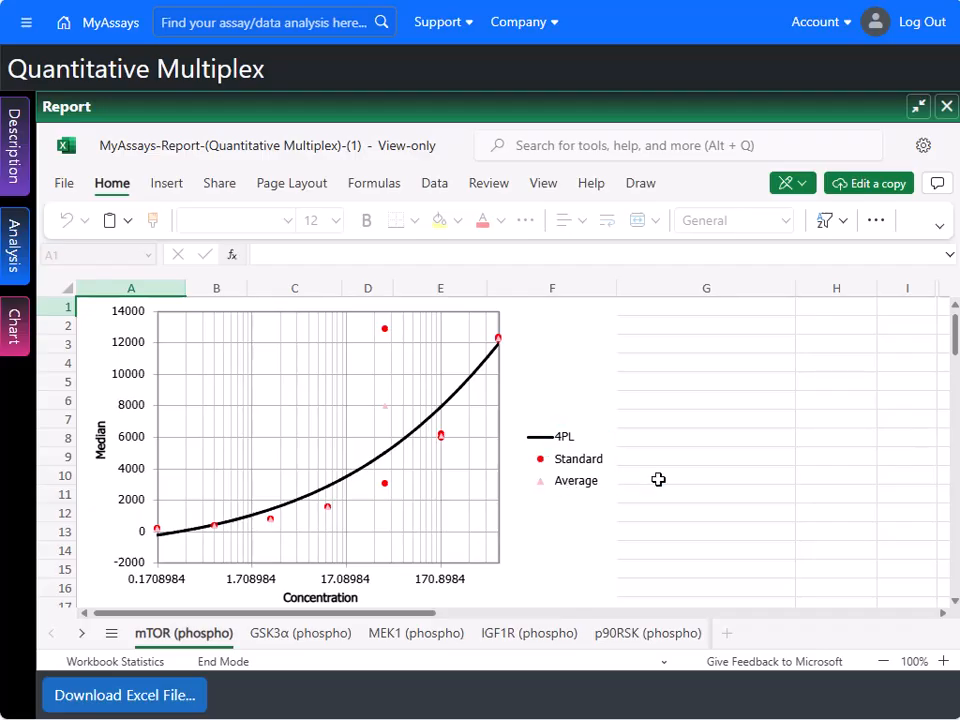
scroll(664, 432, "down", 6)
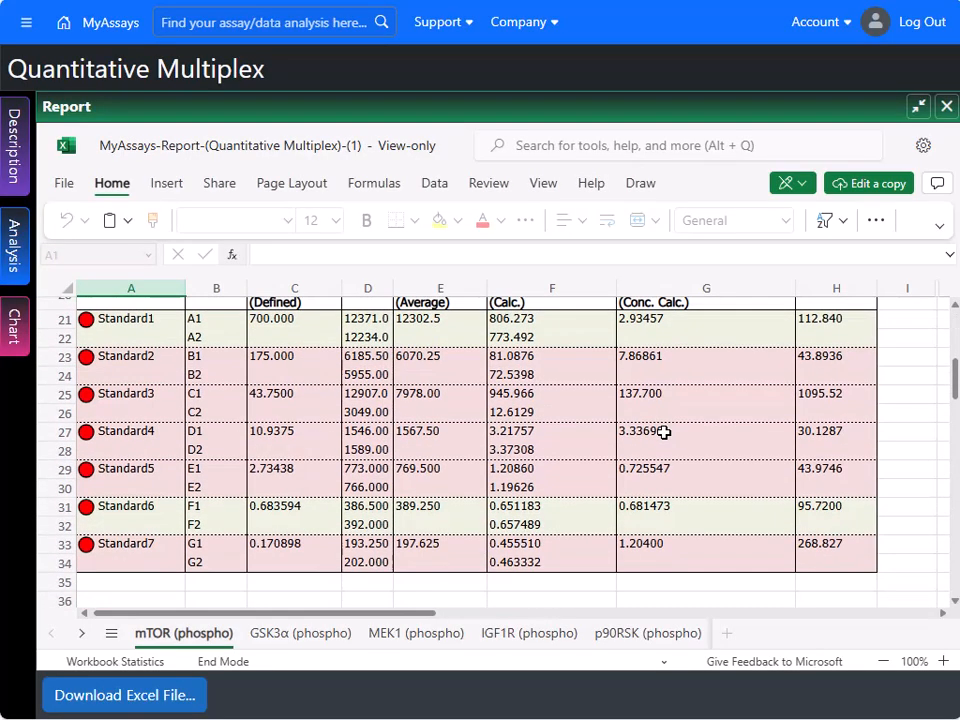
scroll(664, 432, "down", 6)
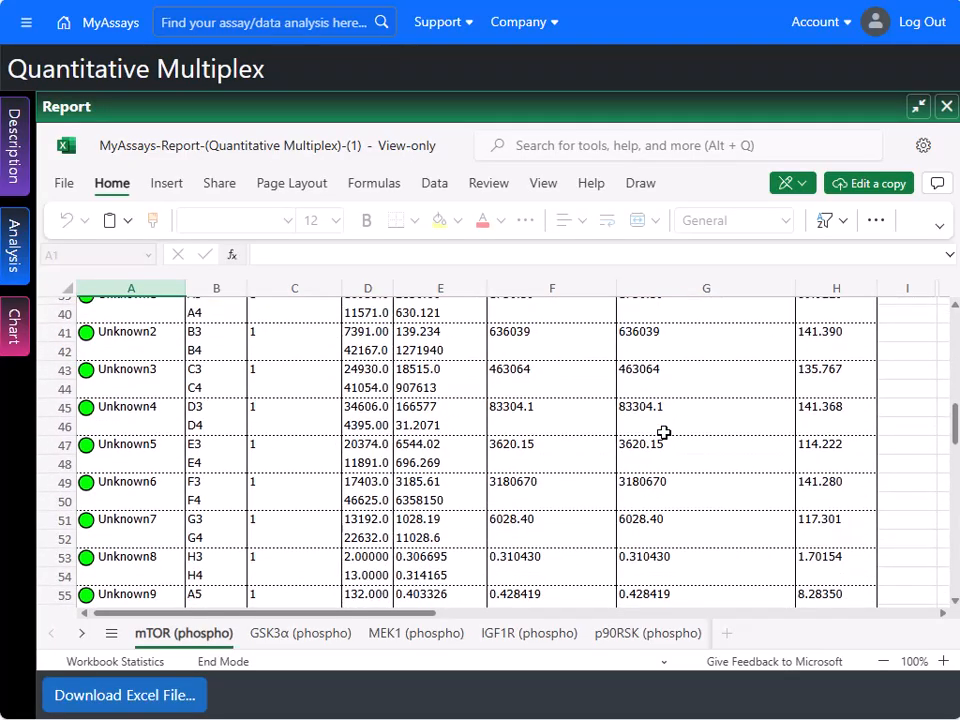
scroll(664, 432, "down", 6)
scroll(664, 432, "up", 13)
scroll(664, 432, "up", 5)
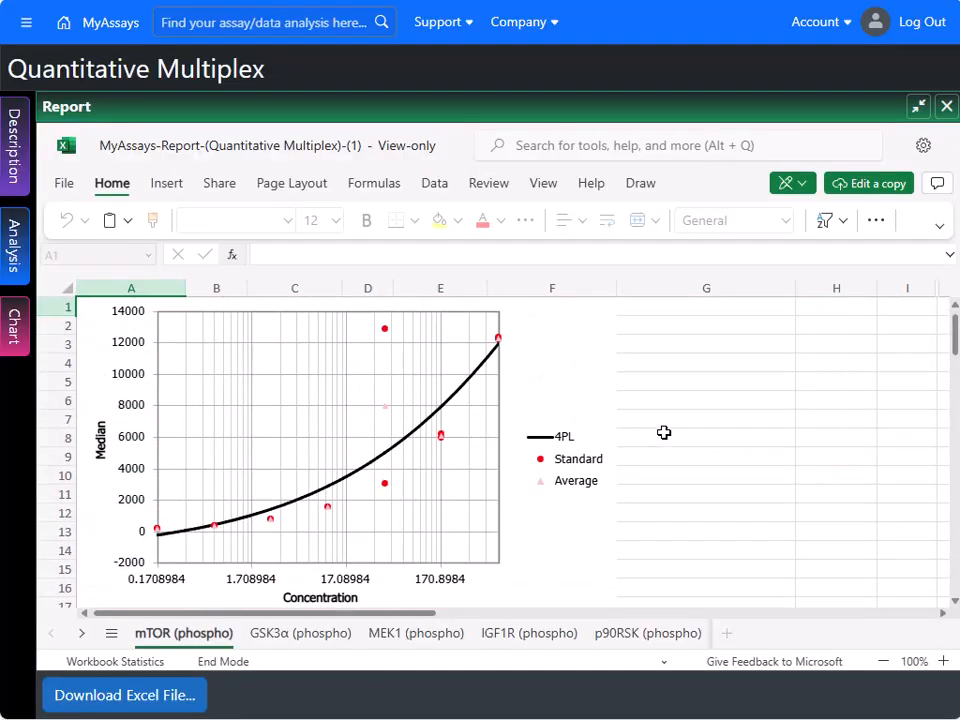
- View the JNK (phospho) Curve sheet's fit statistics, then return to mTOR (phospho)
left_click(111, 633)
scroll(159, 529, "down", 3)
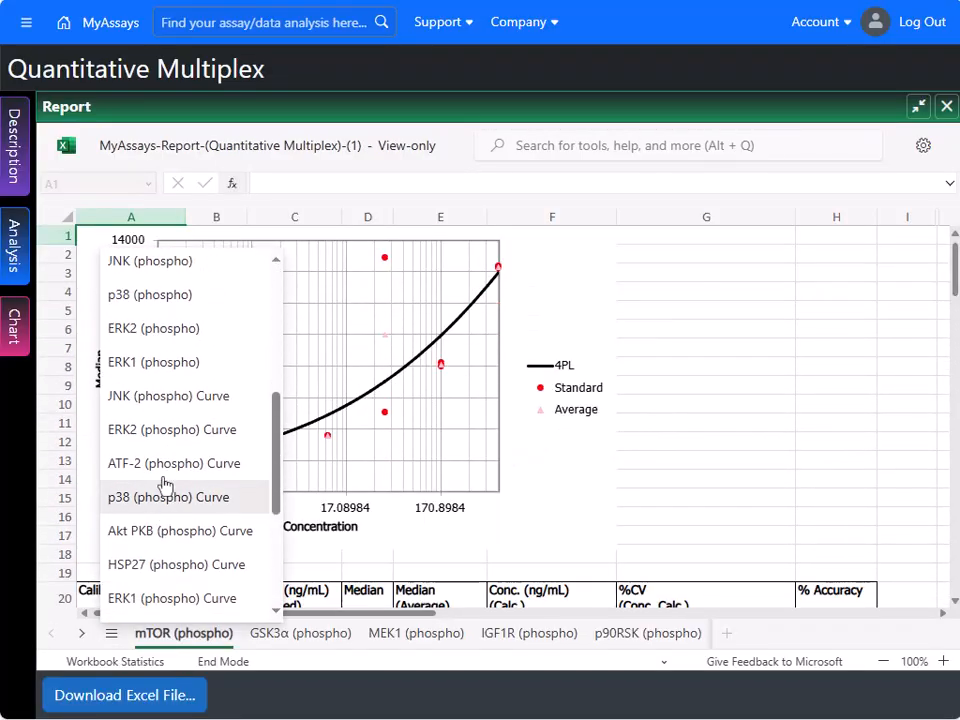
left_click(166, 402)
scroll(570, 399, "down", 5)
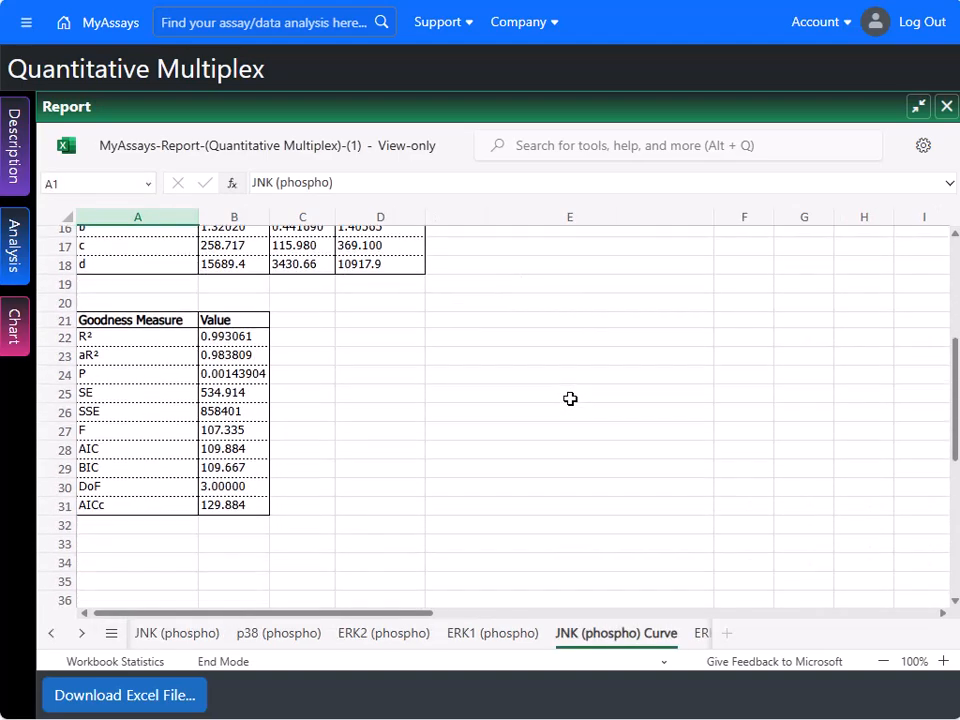
scroll(450, 446, "up", 5)
left_click(113, 633)
scroll(146, 561, "down", 5)
left_click(157, 264)
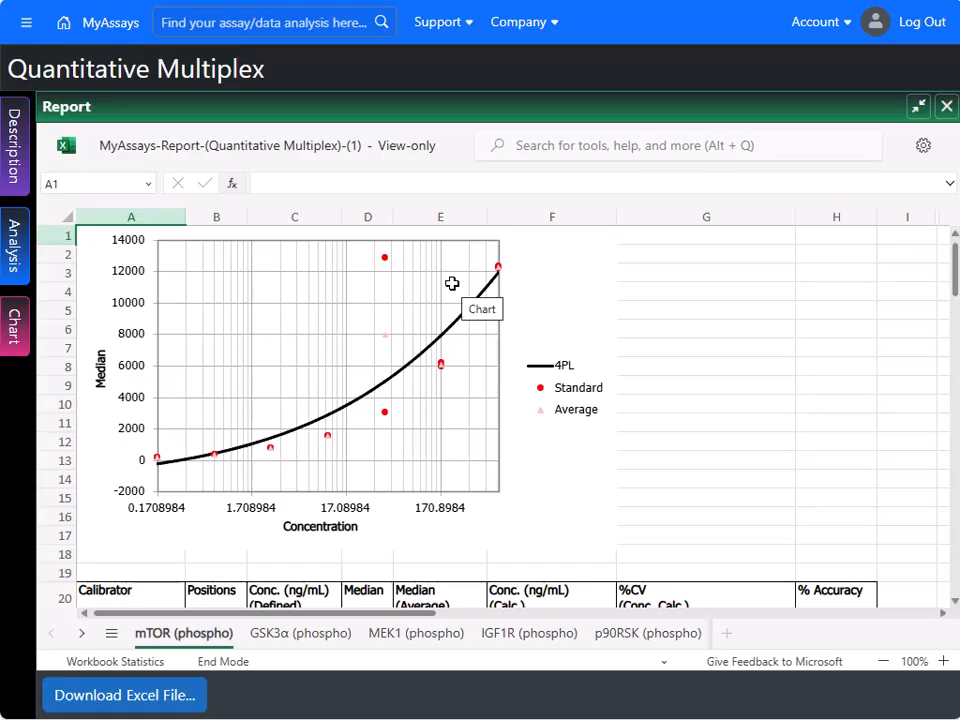
- Show the mTOR (phospho) curve enlarged and mark its Standard3 C1 replicate as an outlier
left_click(917, 106)
left_click(915, 106)
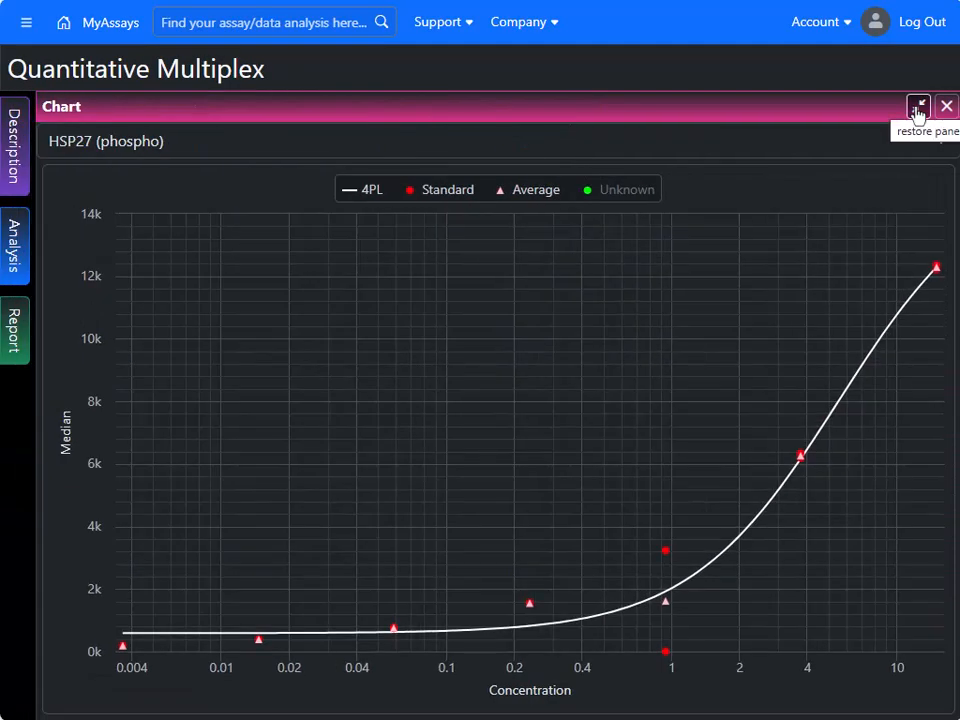
left_click(470, 144)
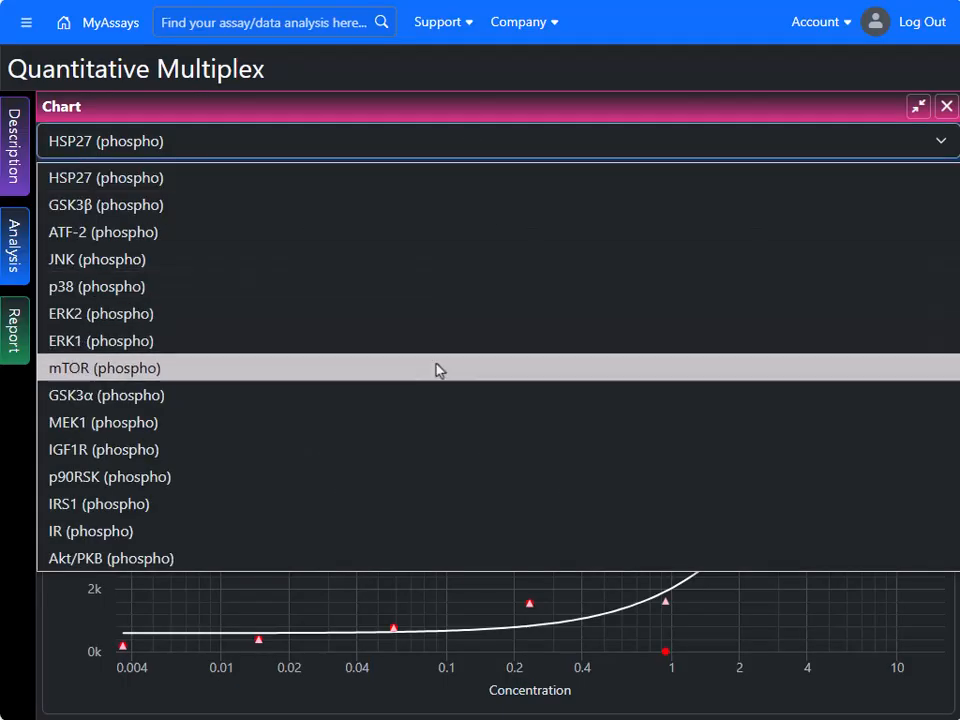
left_click(437, 368)
mouse_move(667, 250)
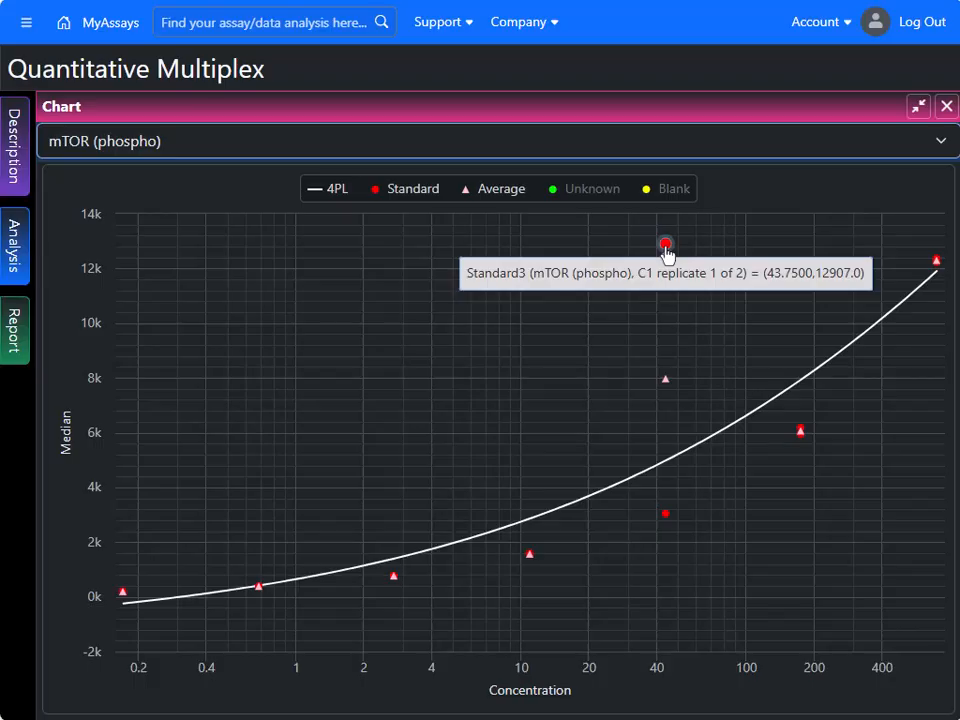
left_click(665, 245)
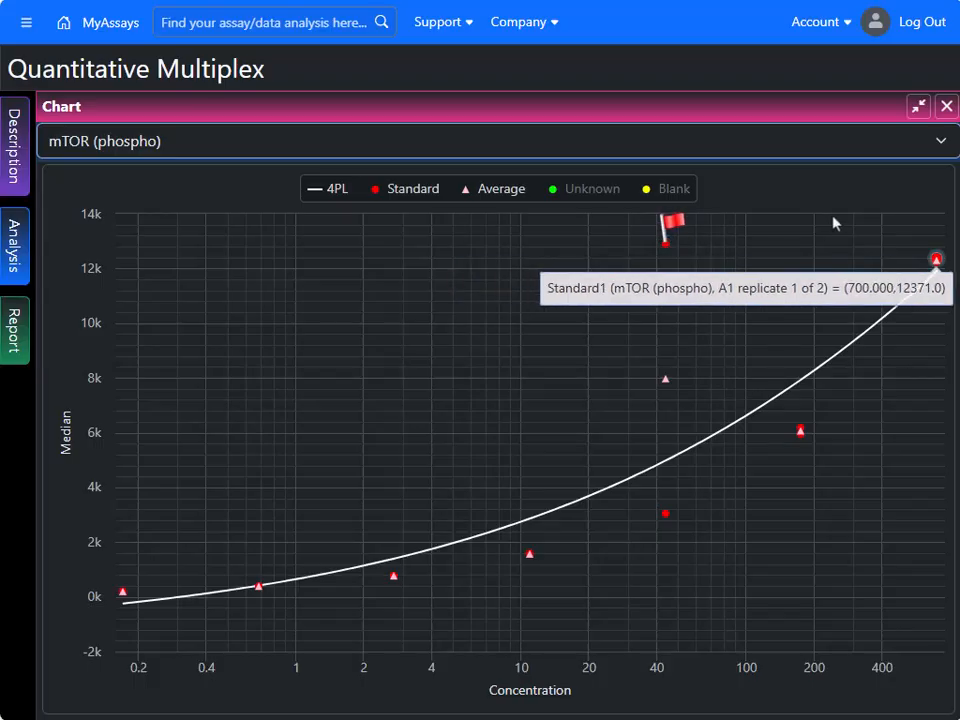
left_click(918, 106)
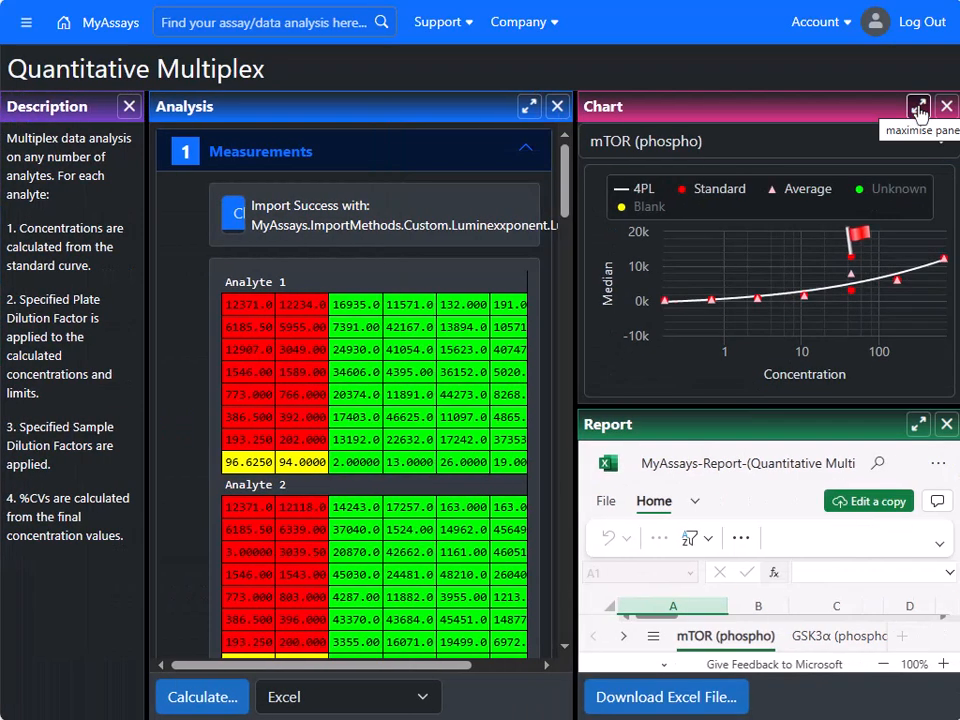
- Check the Flags list, recalculate without Standard3 C1, and enlarge the updated report
left_click(430, 163)
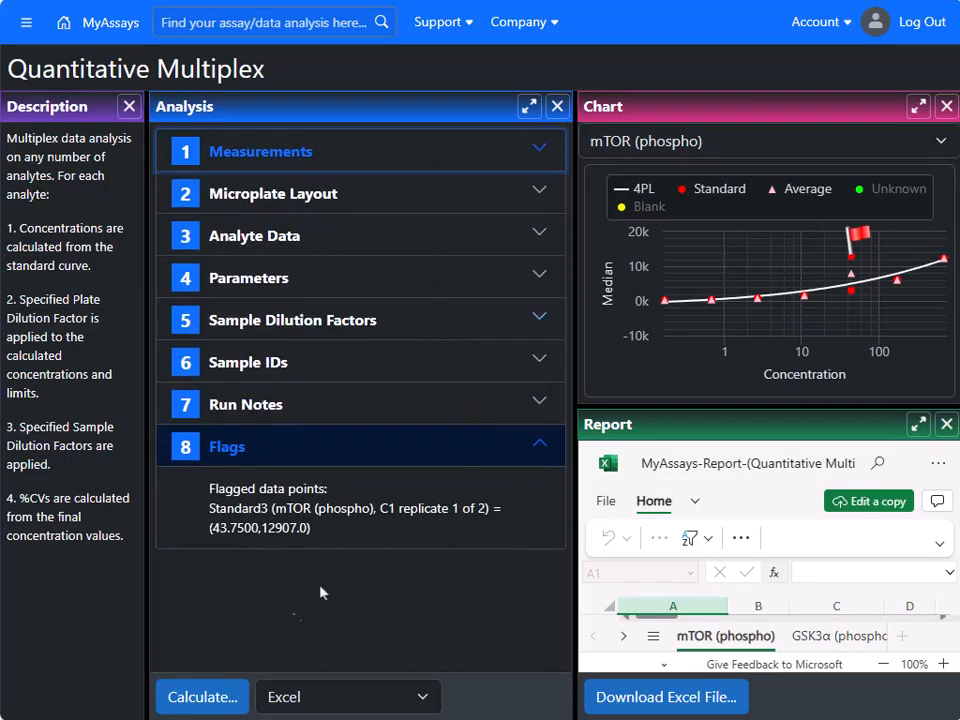
left_click(217, 703)
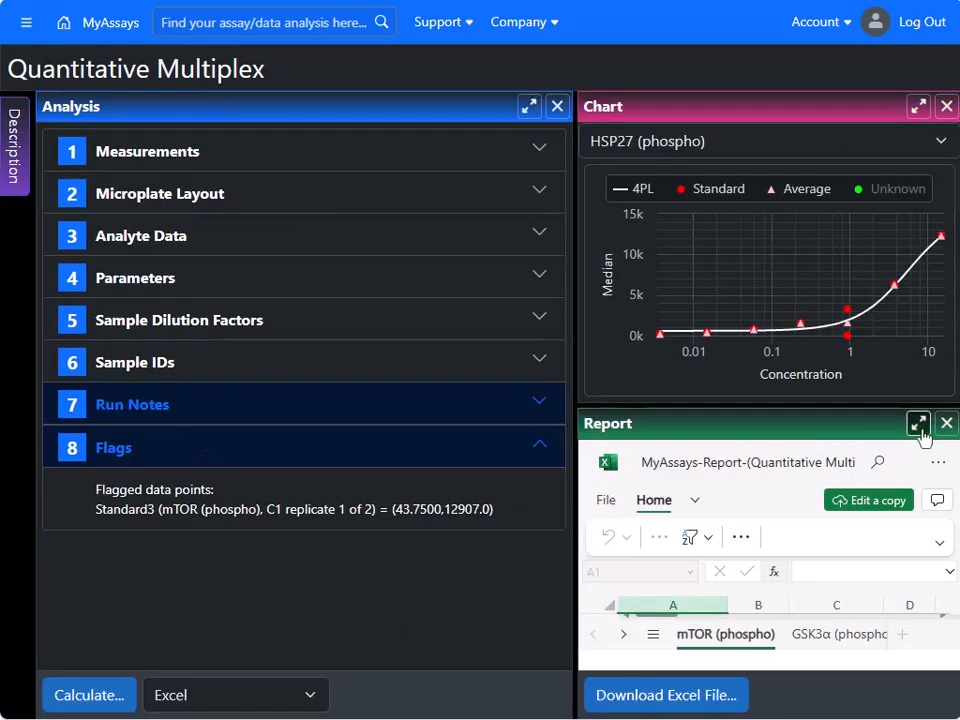
left_click(918, 423)
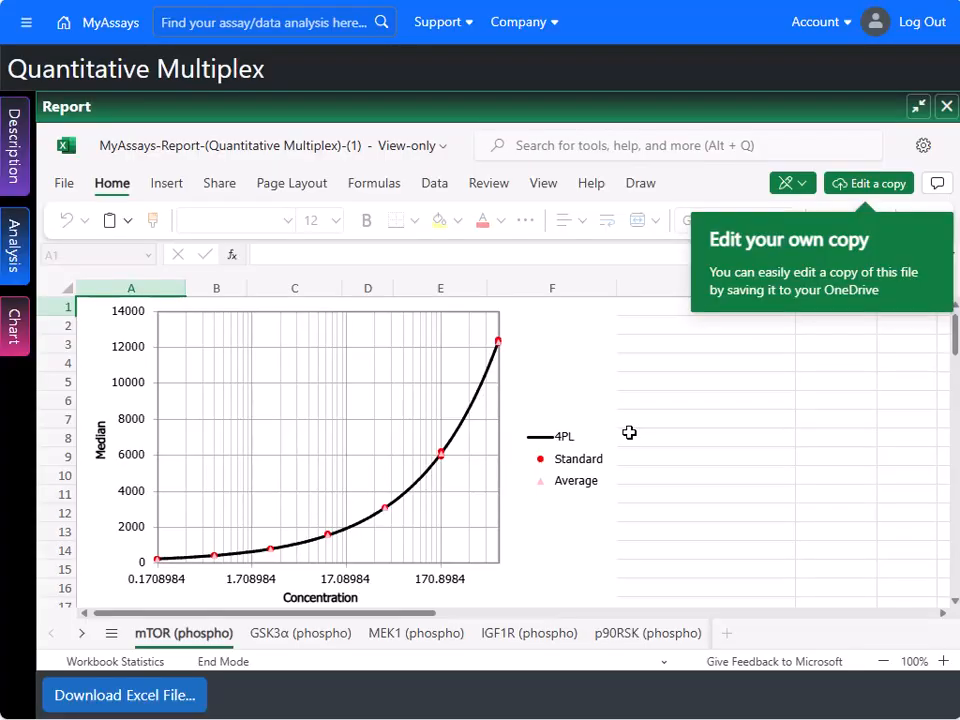
scroll(629, 432, "down", 3)
scroll(629, 432, "down", 3)
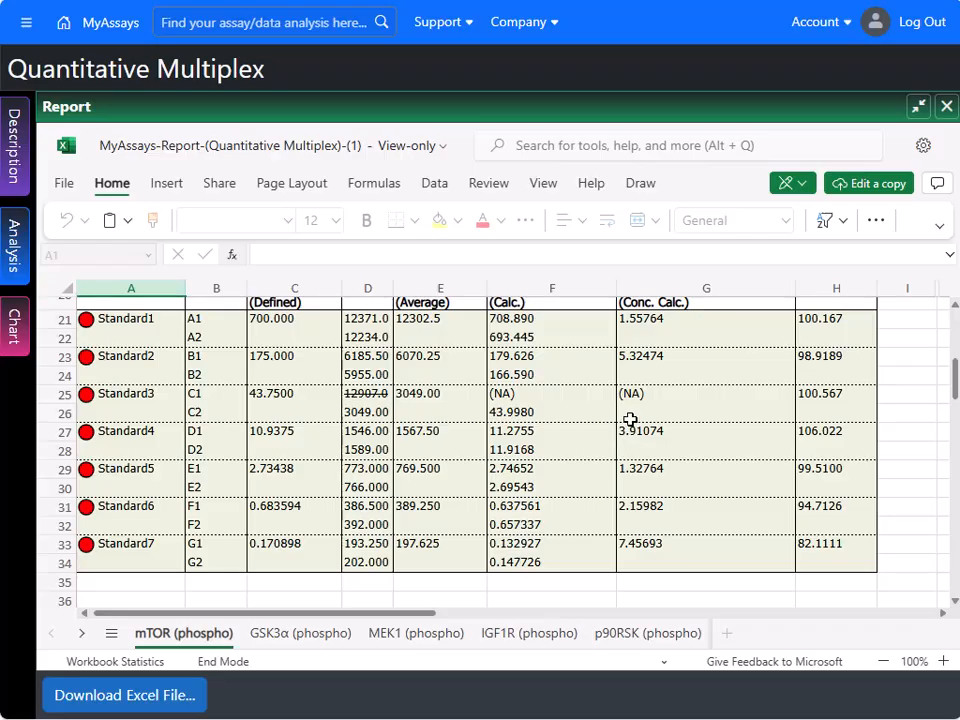
scroll(689, 436, "up", 6)
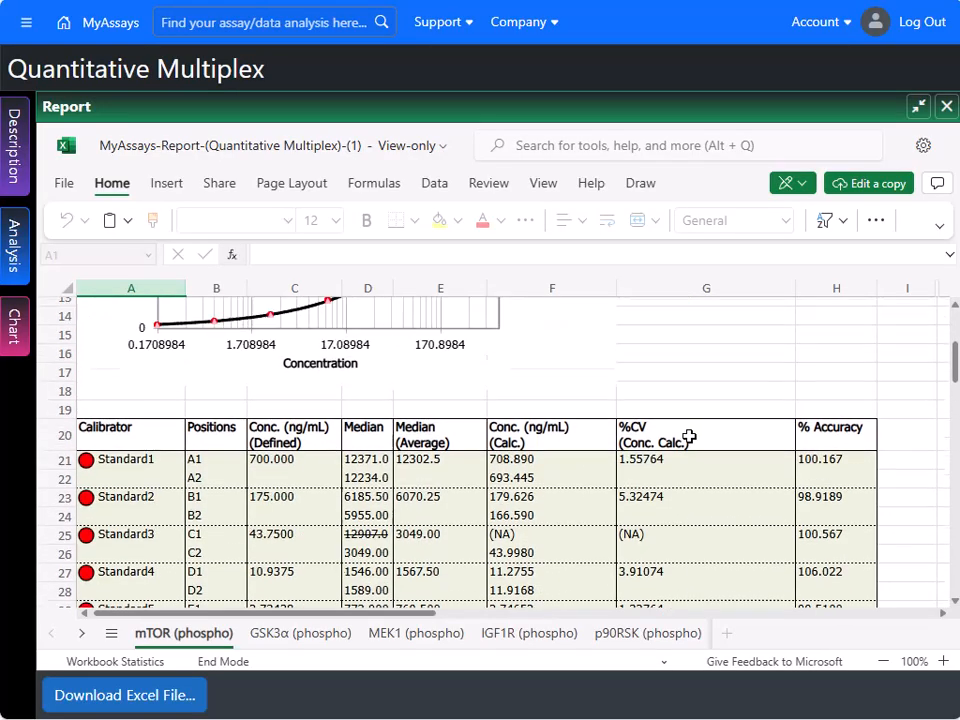